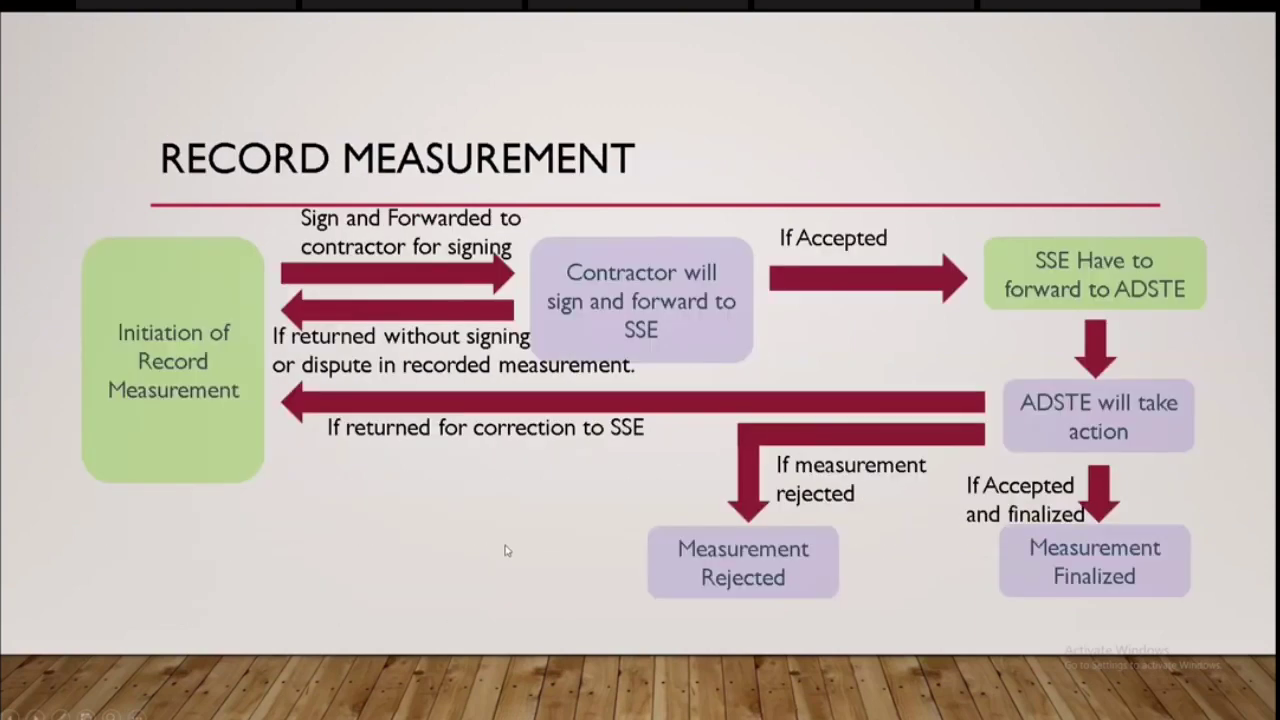
- Leave the slideshow, switch to the IR-WCMS site in the browser and sign in by filling in the captcha
key("Escape")
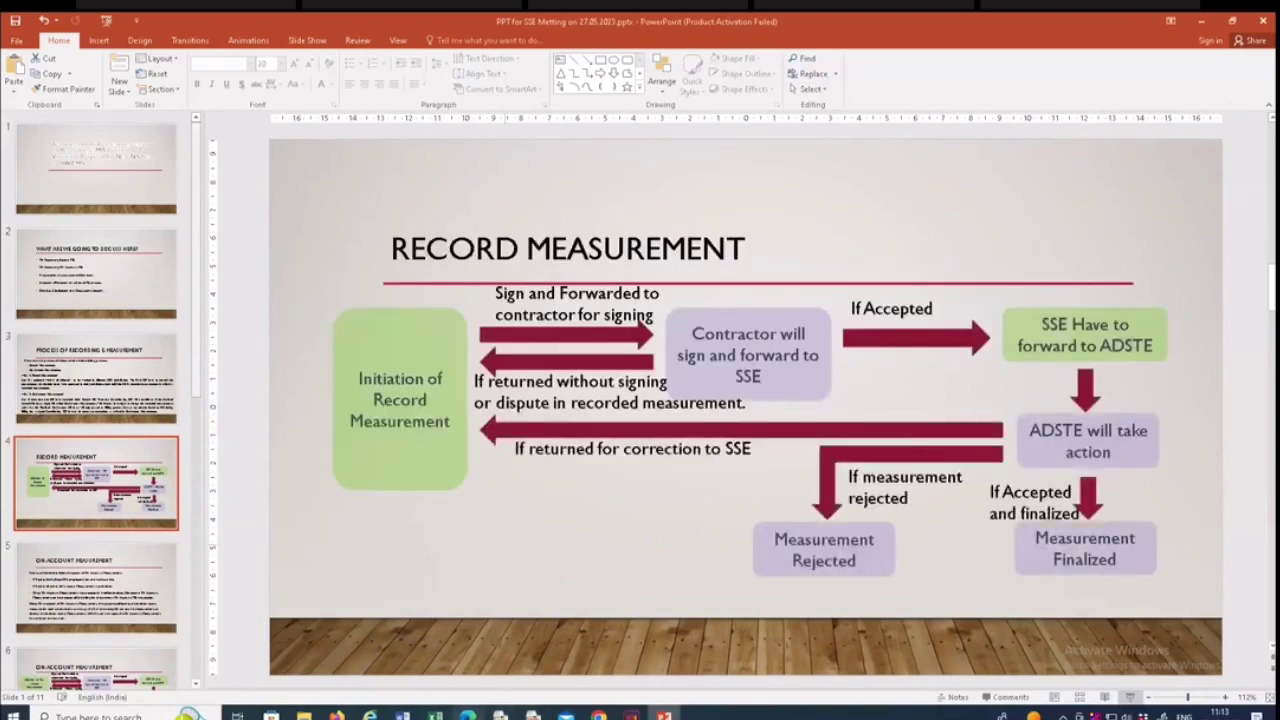
key("alt+Tab")
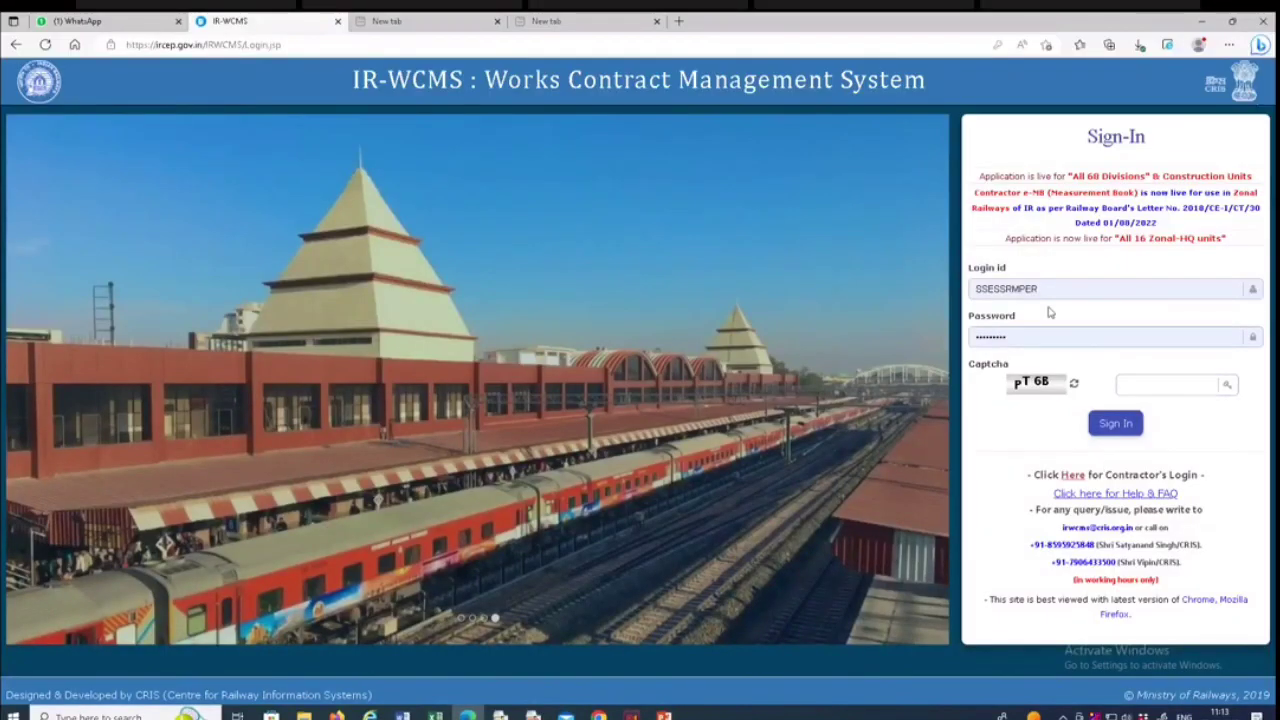
left_click(1174, 386)
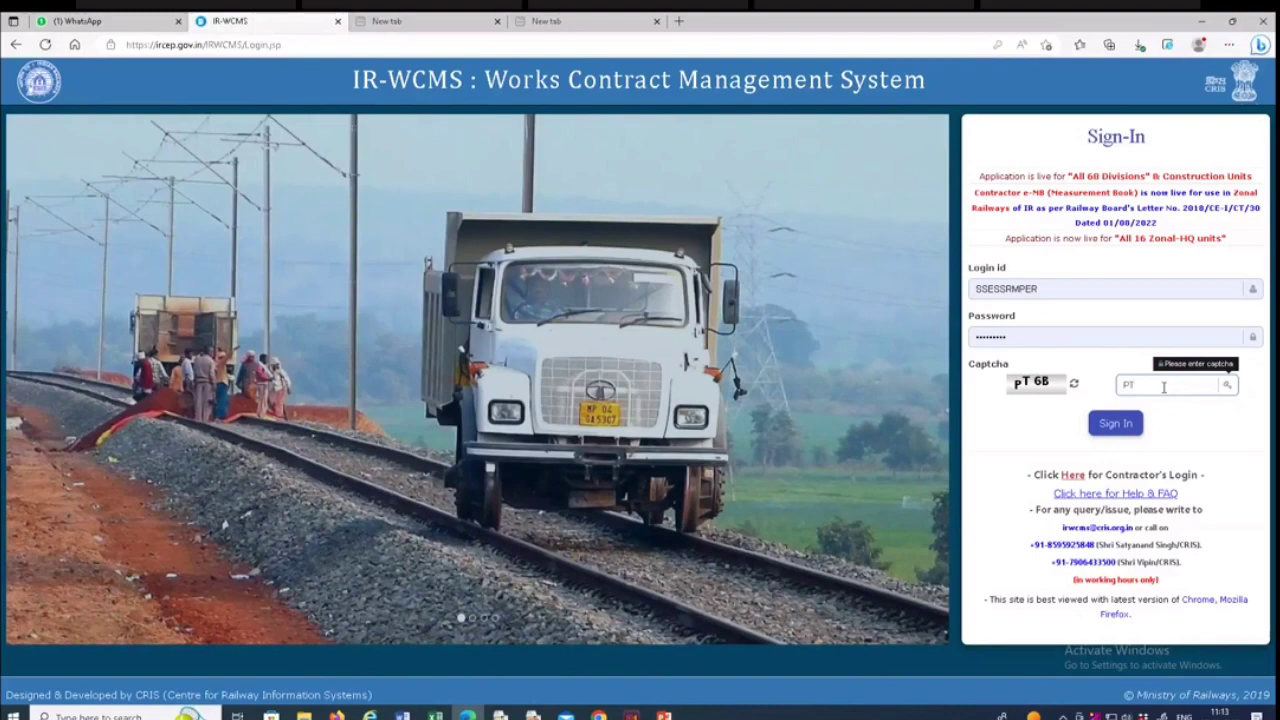
type("PT6B")
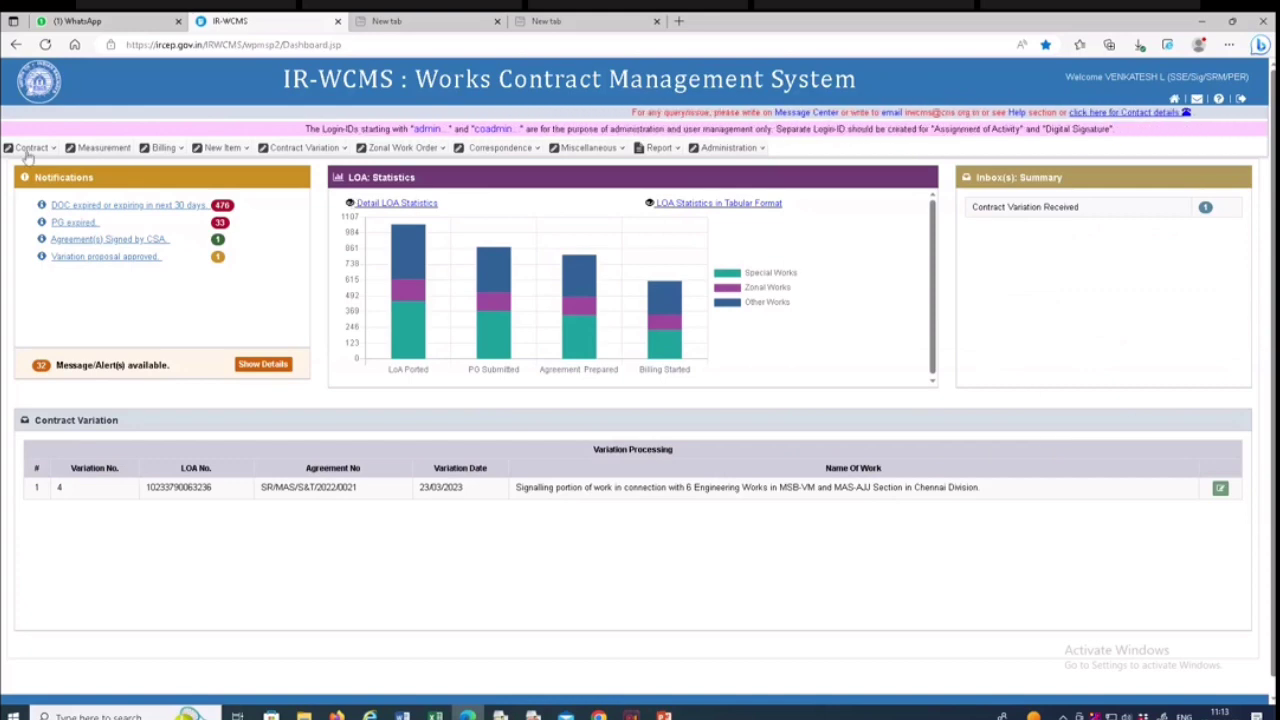
- Open Record Measurement under the departmental initiation of measurement for a normal contract
mouse_move(98, 158)
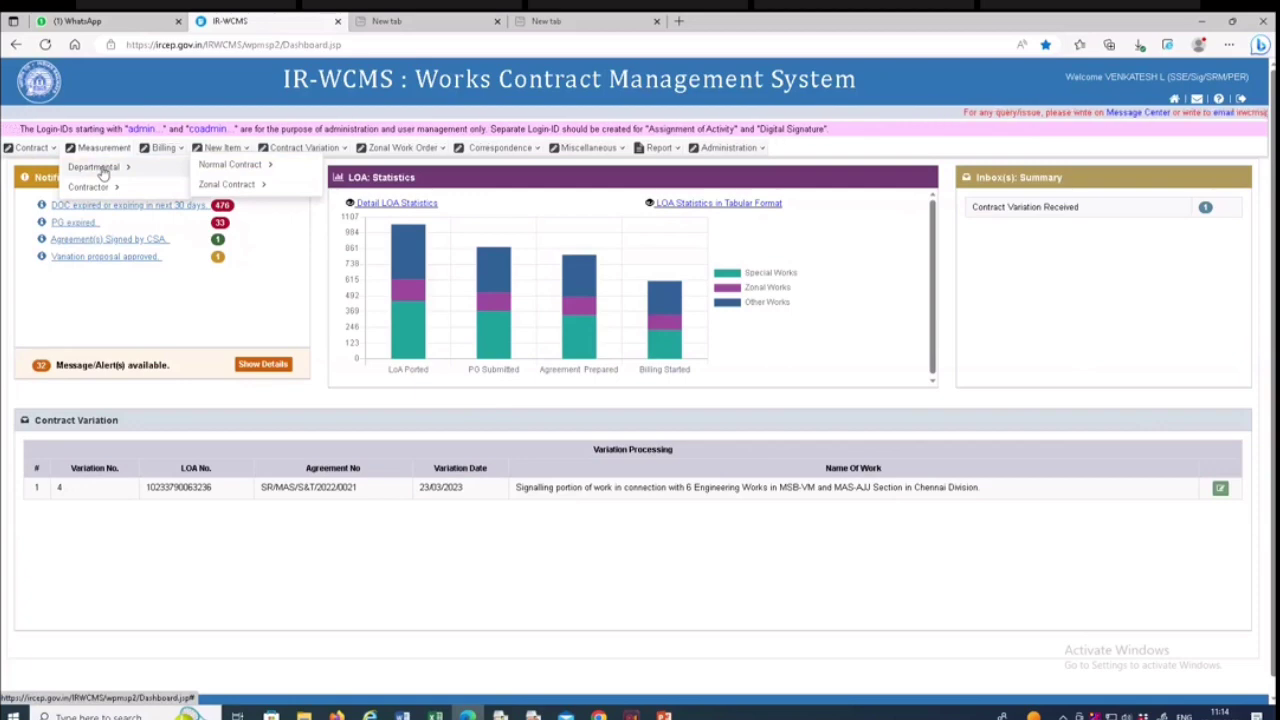
mouse_move(218, 172)
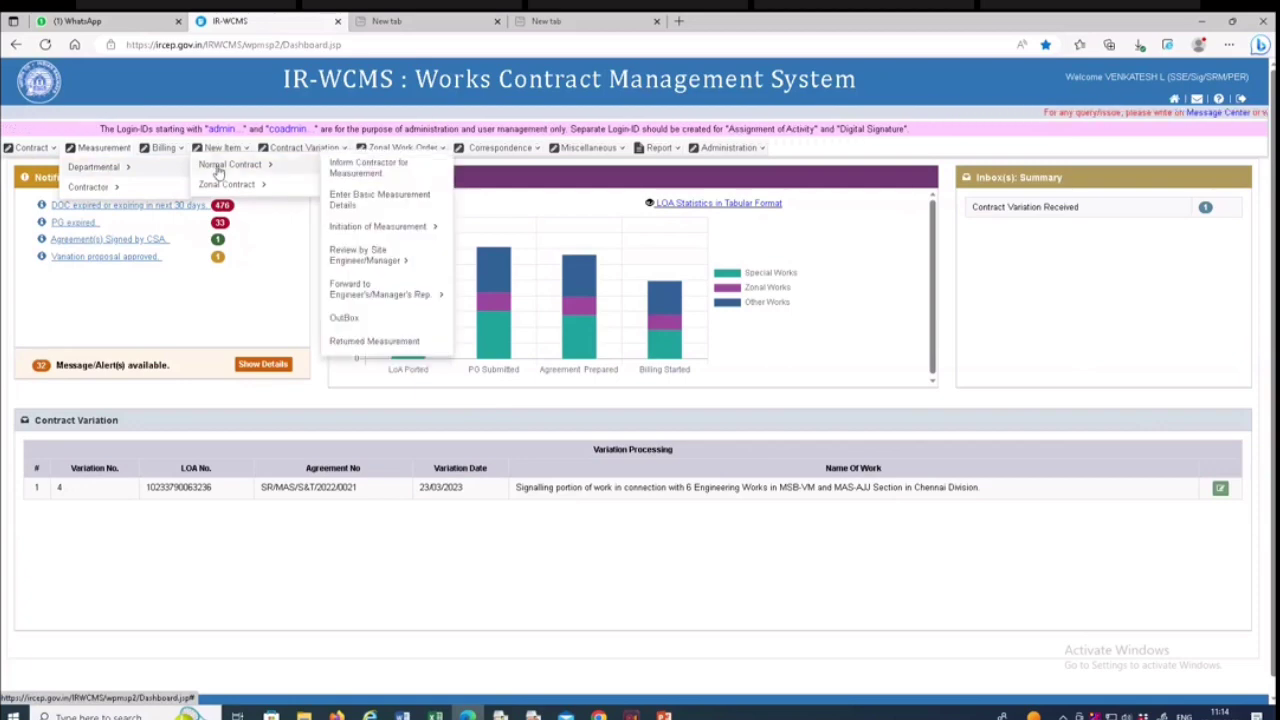
mouse_move(383, 230)
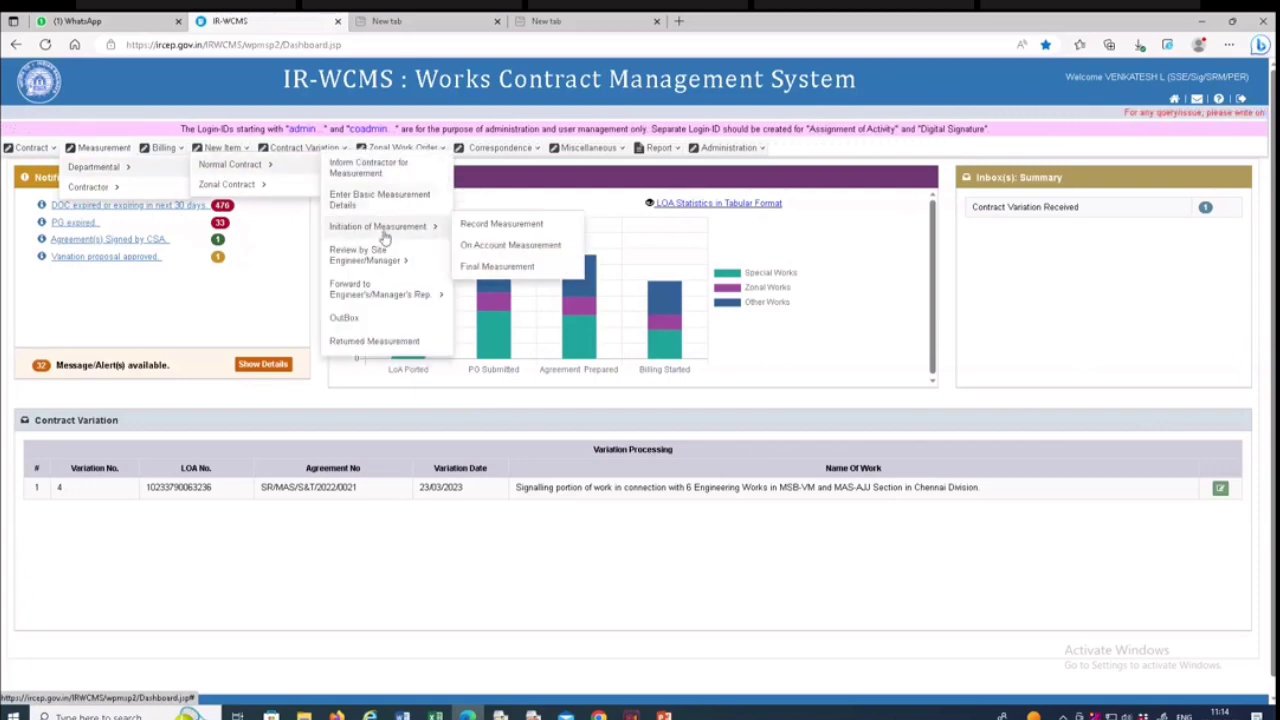
left_click(505, 225)
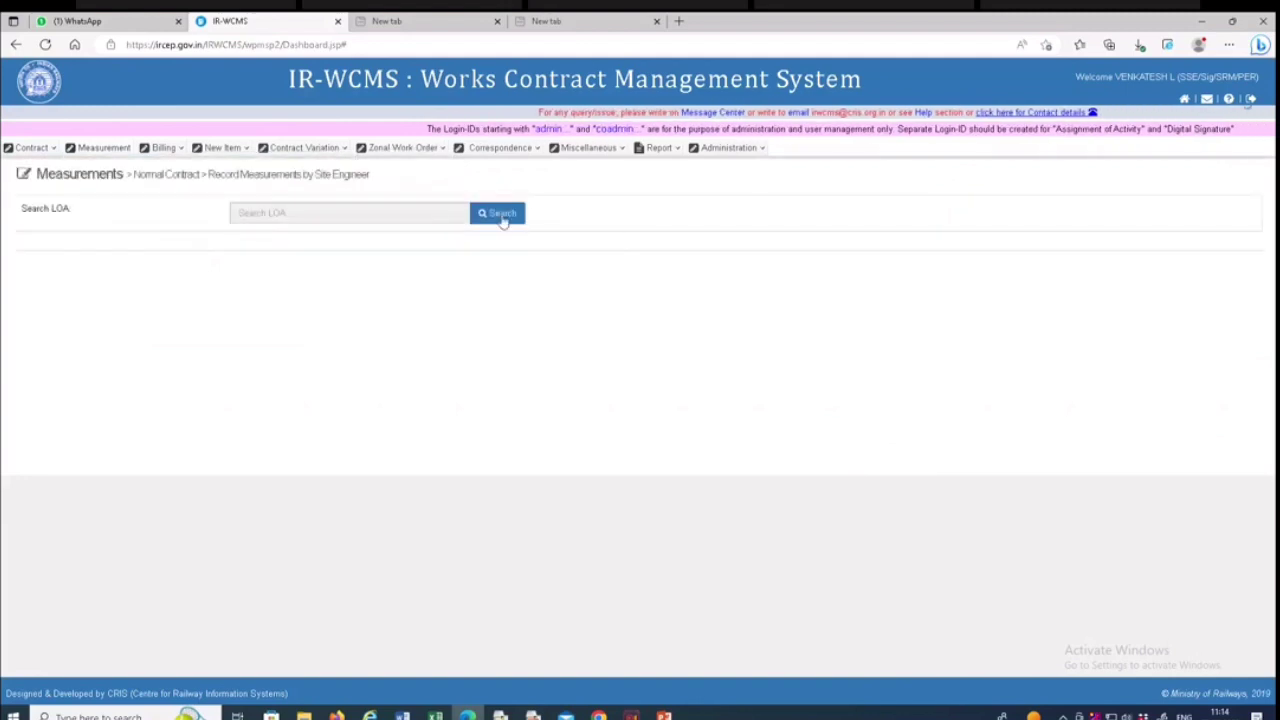
- Choose the A20 Construction LOA for signalling work with 6 Engineering Works in MSB-VM and MAS-AJJ, with Capital (Works) expenditure in Tamil Nadu
left_click(503, 215)
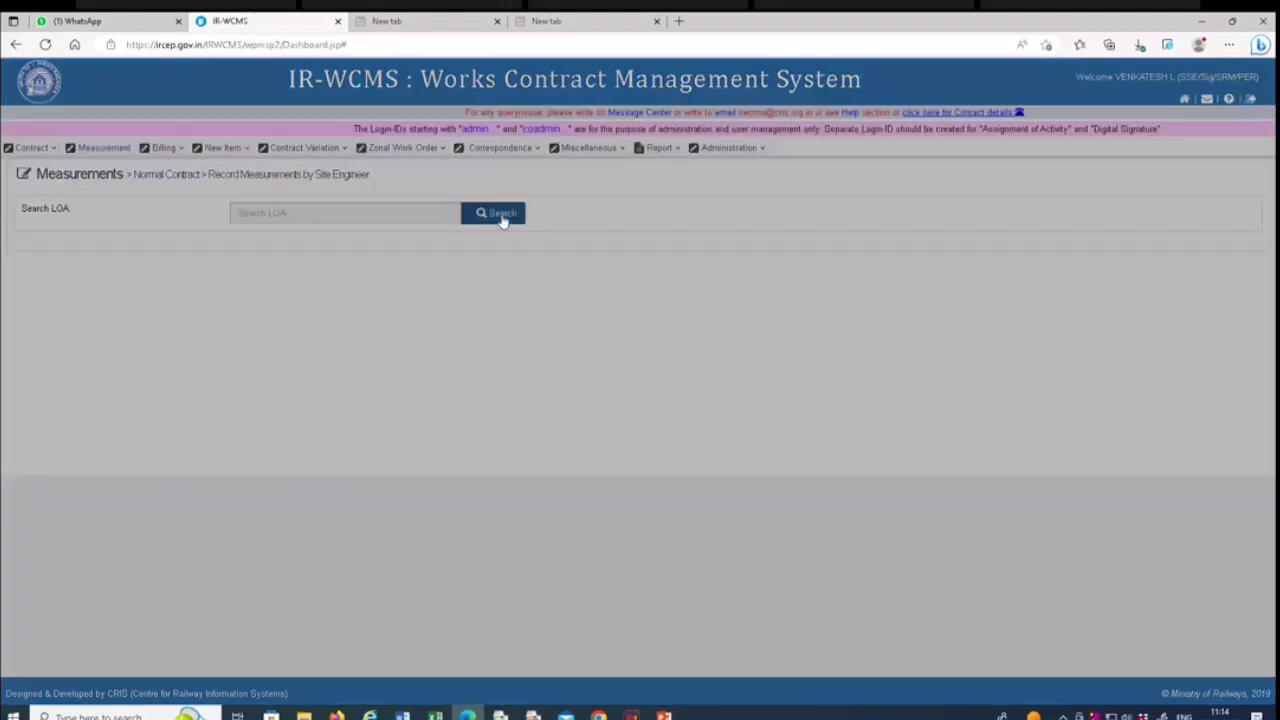
scroll(752, 325, "down", 5)
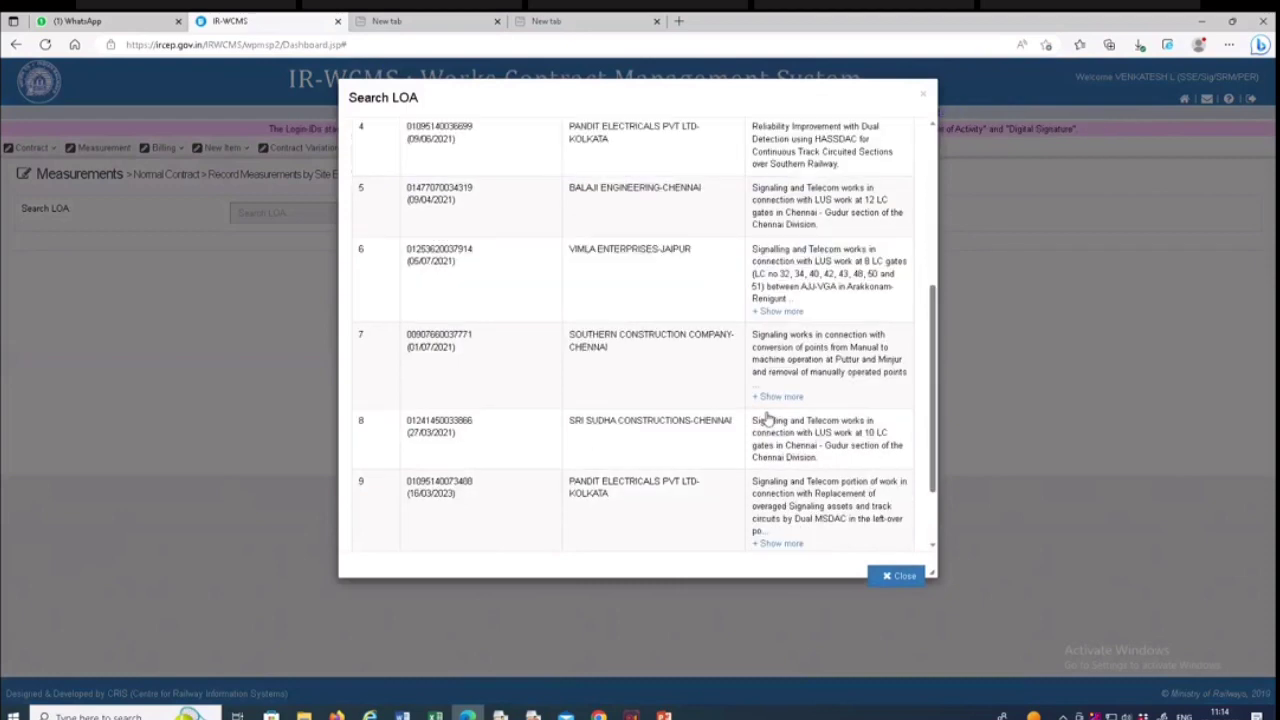
scroll(766, 419, "up", 6)
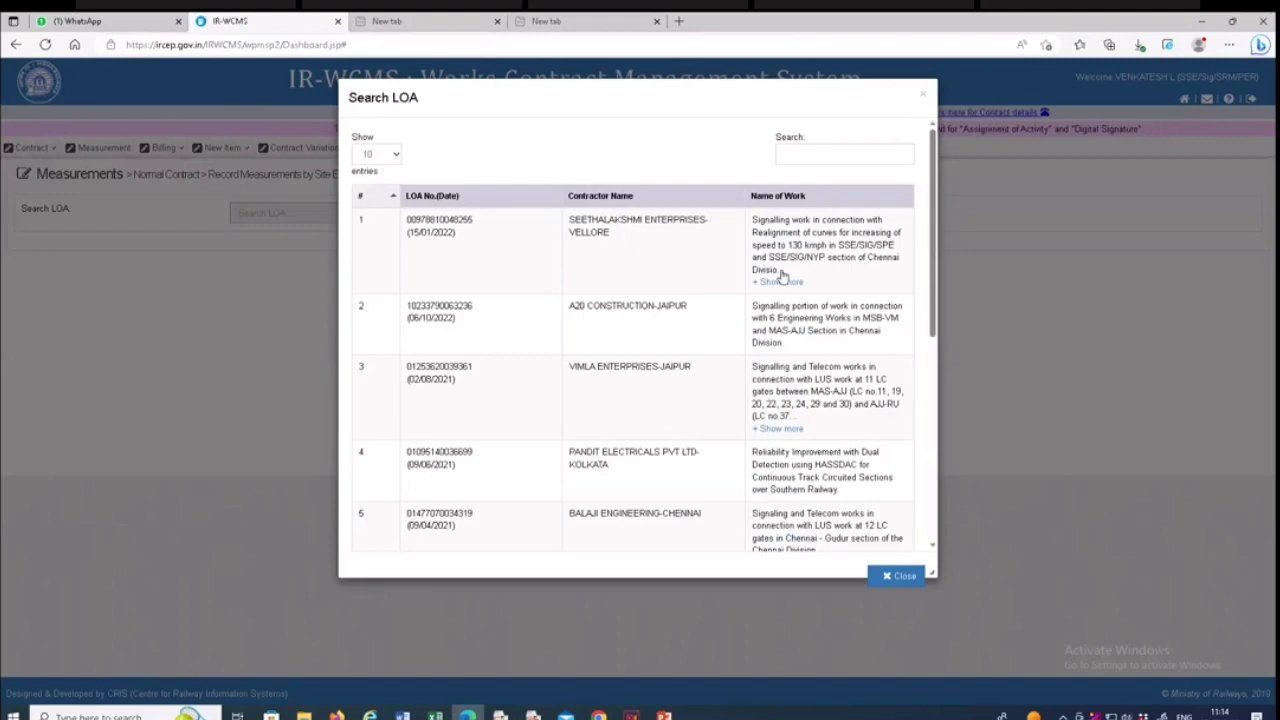
left_click(818, 325)
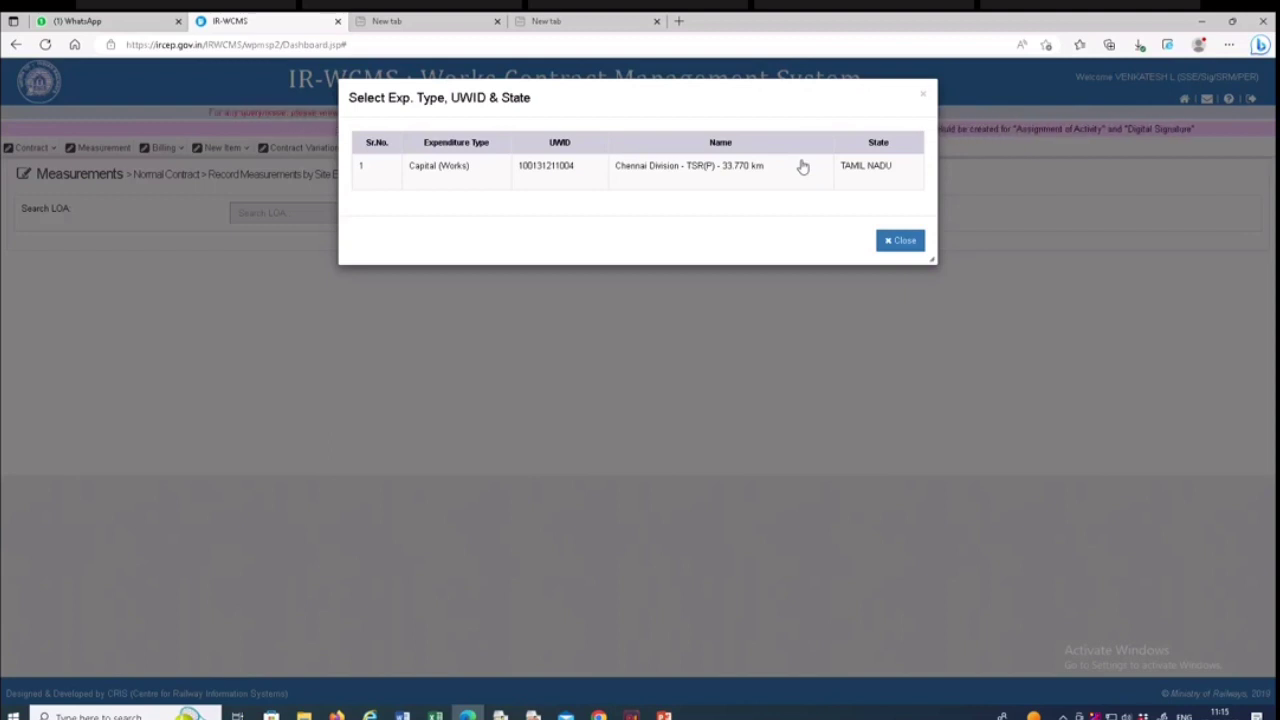
left_click(760, 168)
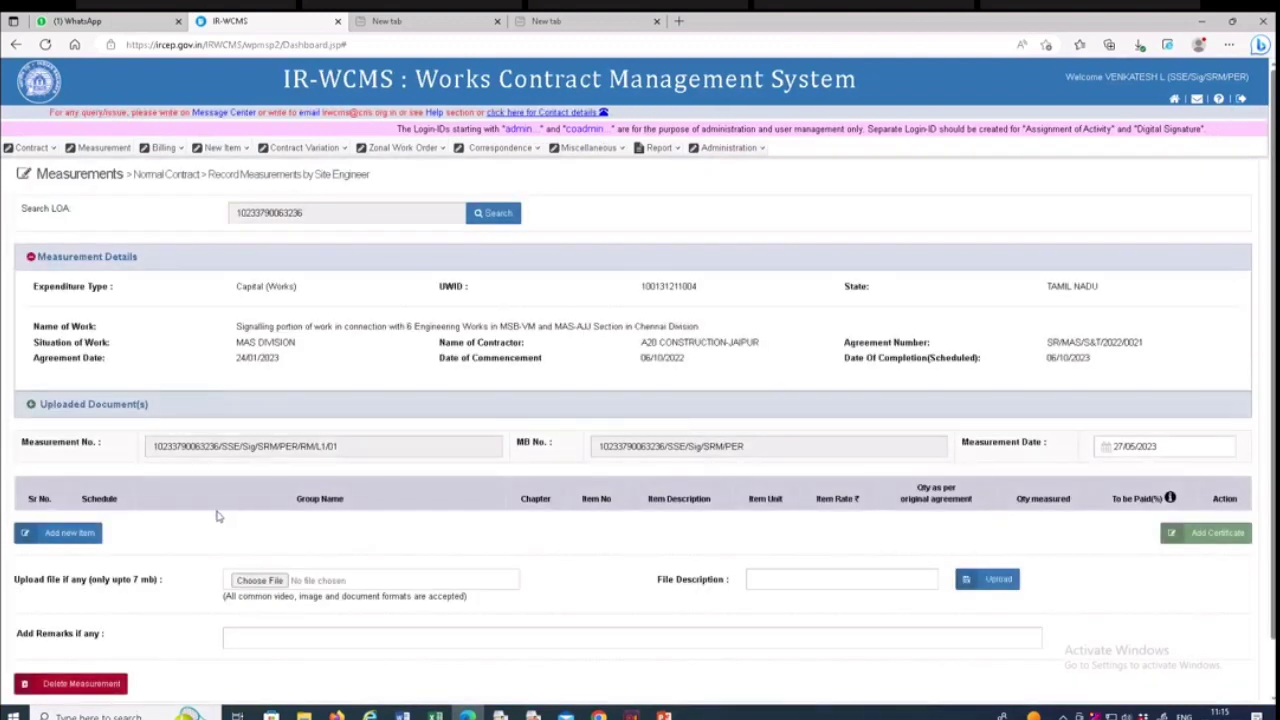
- Start adding a new item and filter the item search to Schedule A, chapter 01-SOR Items
scroll(217, 516, "down", 2)
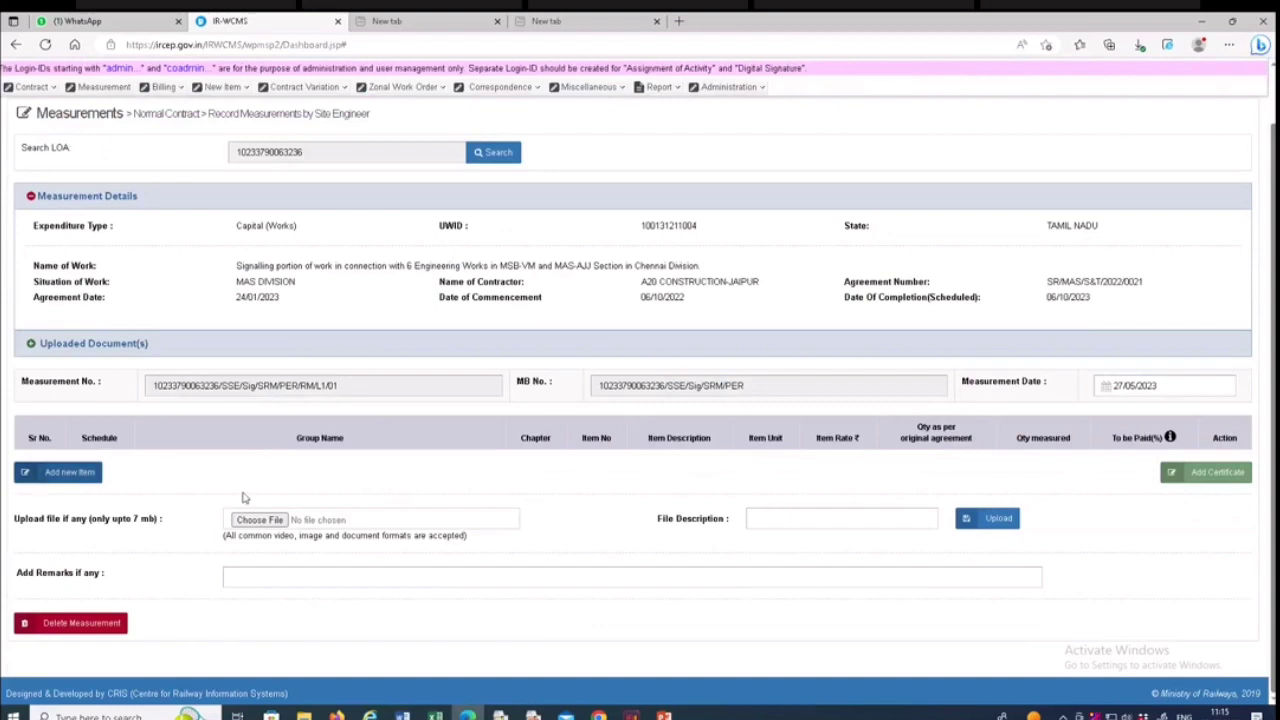
left_click(70, 474)
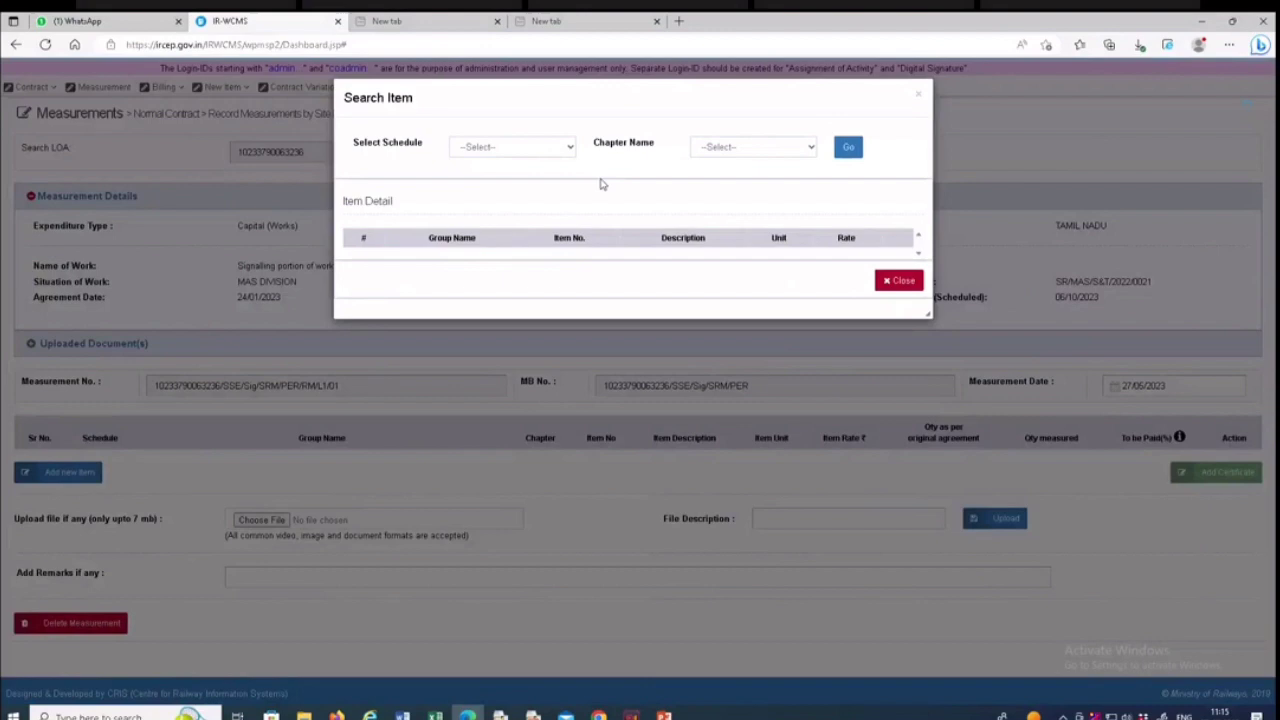
left_click(552, 148)
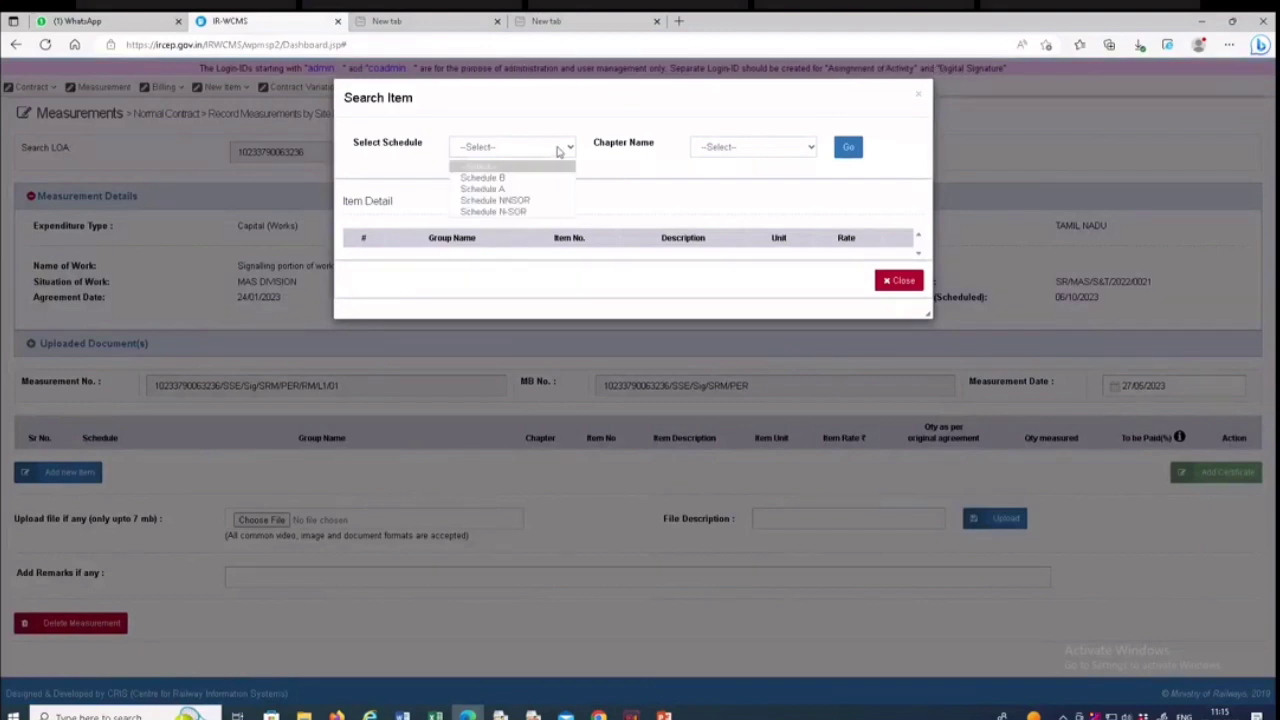
left_click(503, 195)
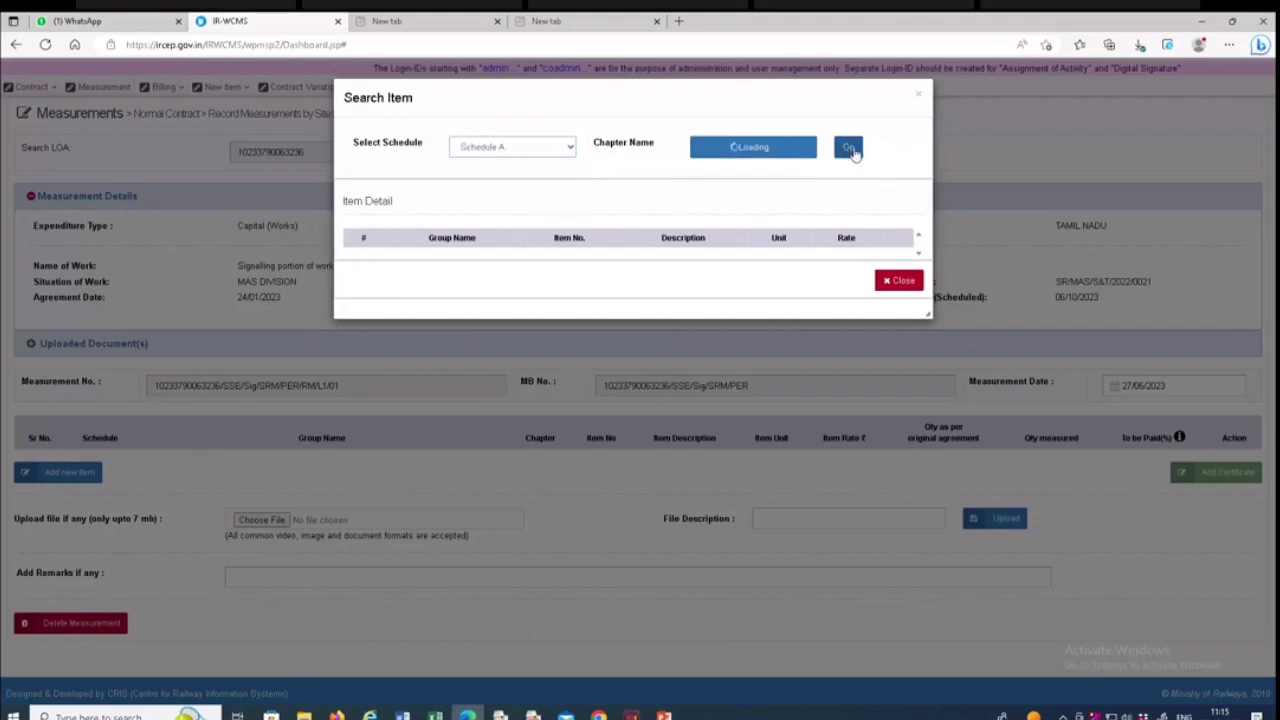
left_click(766, 150)
left_click(760, 176)
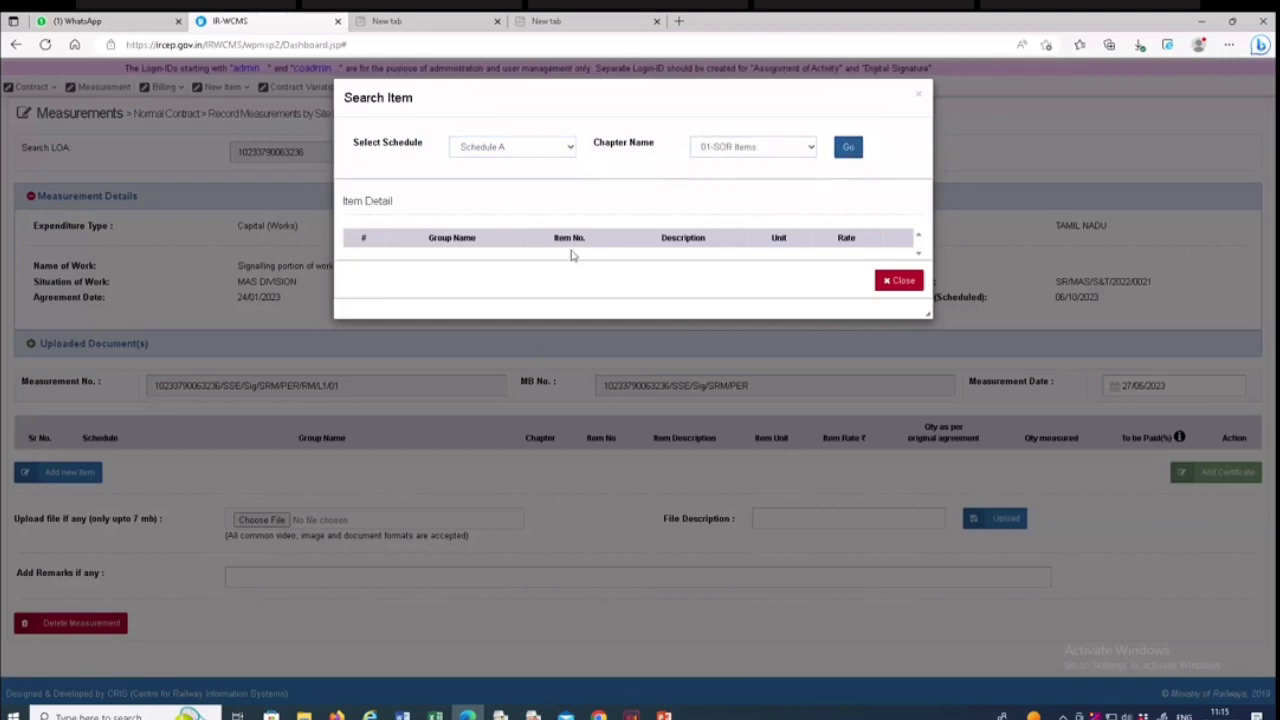
- Select SOR items 011190, 011250, 011260 and 011320 and add them to the measurement
scroll(583, 323, "down", 3)
scroll(583, 323, "down", 15)
scroll(583, 323, "down", 3)
scroll(700, 320, "up", 10)
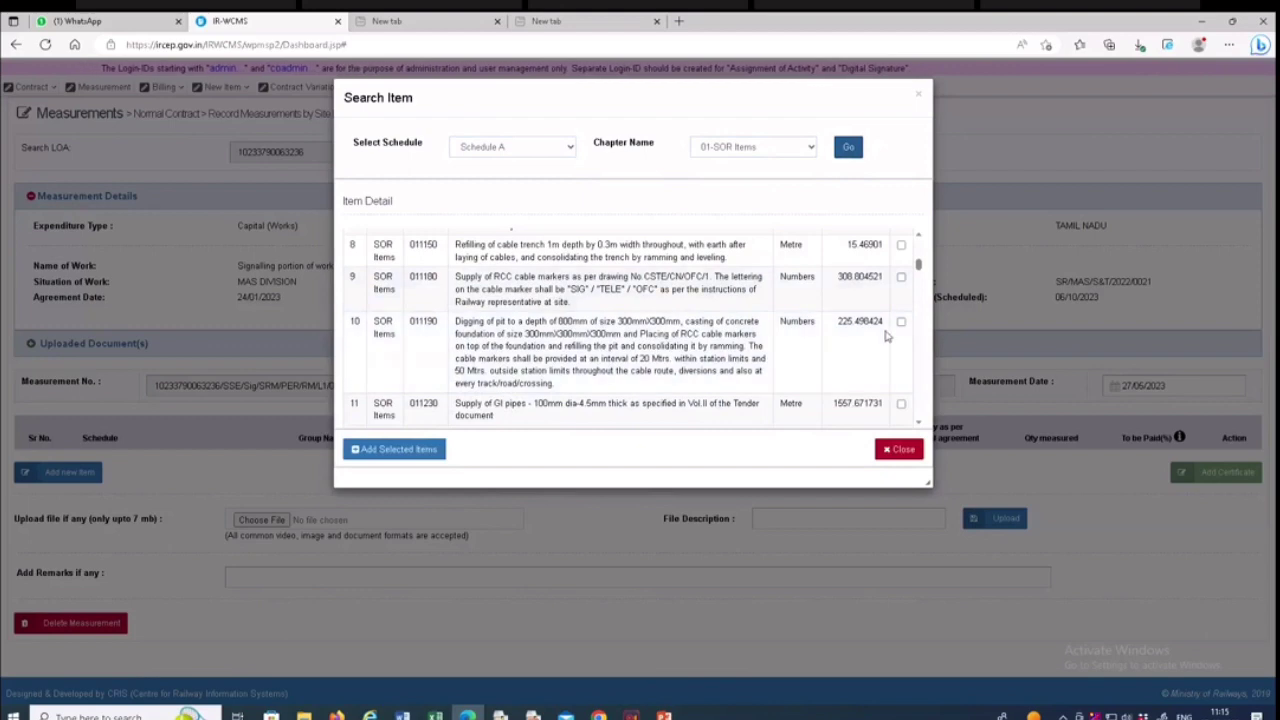
scroll(900, 325, "down", 2)
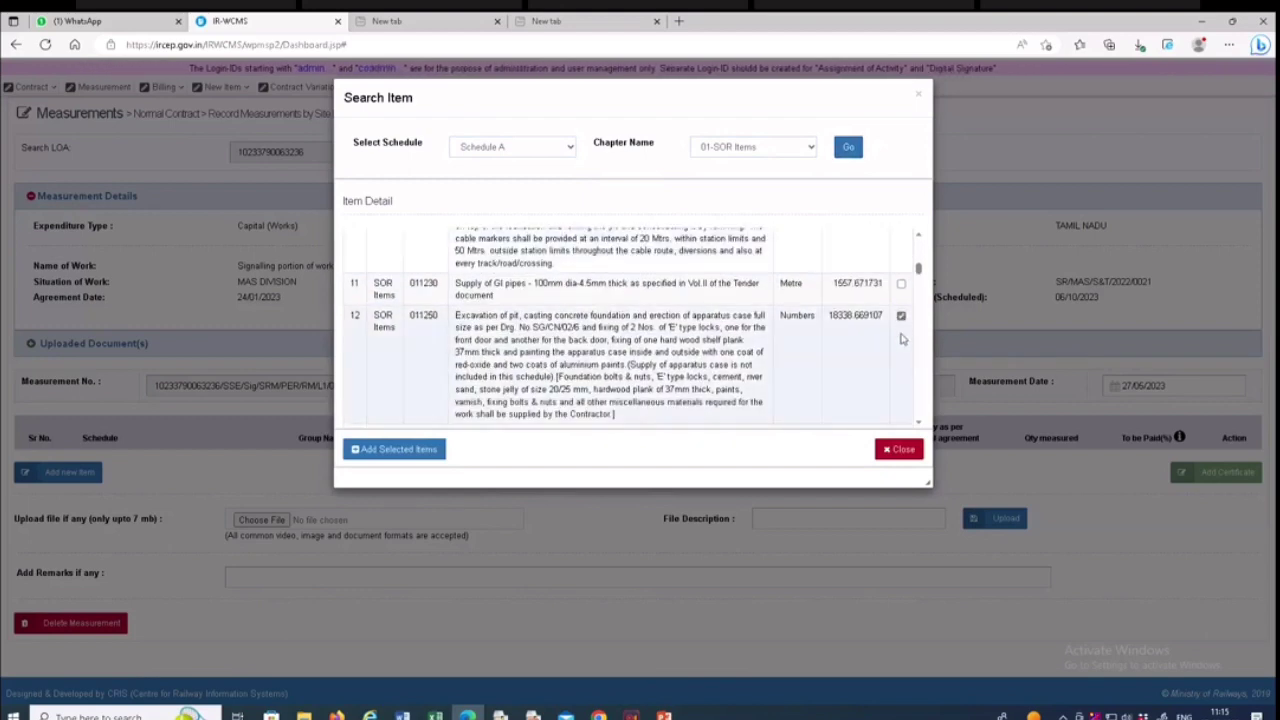
scroll(902, 322, "down", 3)
left_click(901, 313)
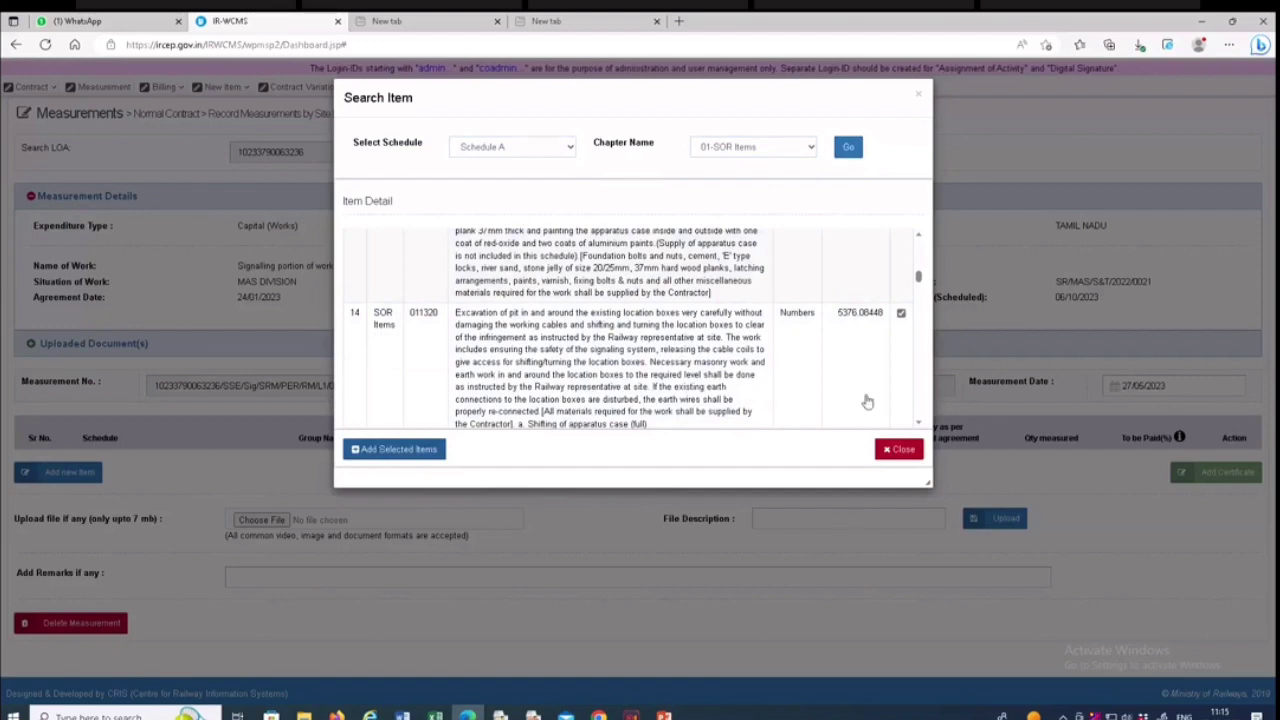
left_click(394, 449)
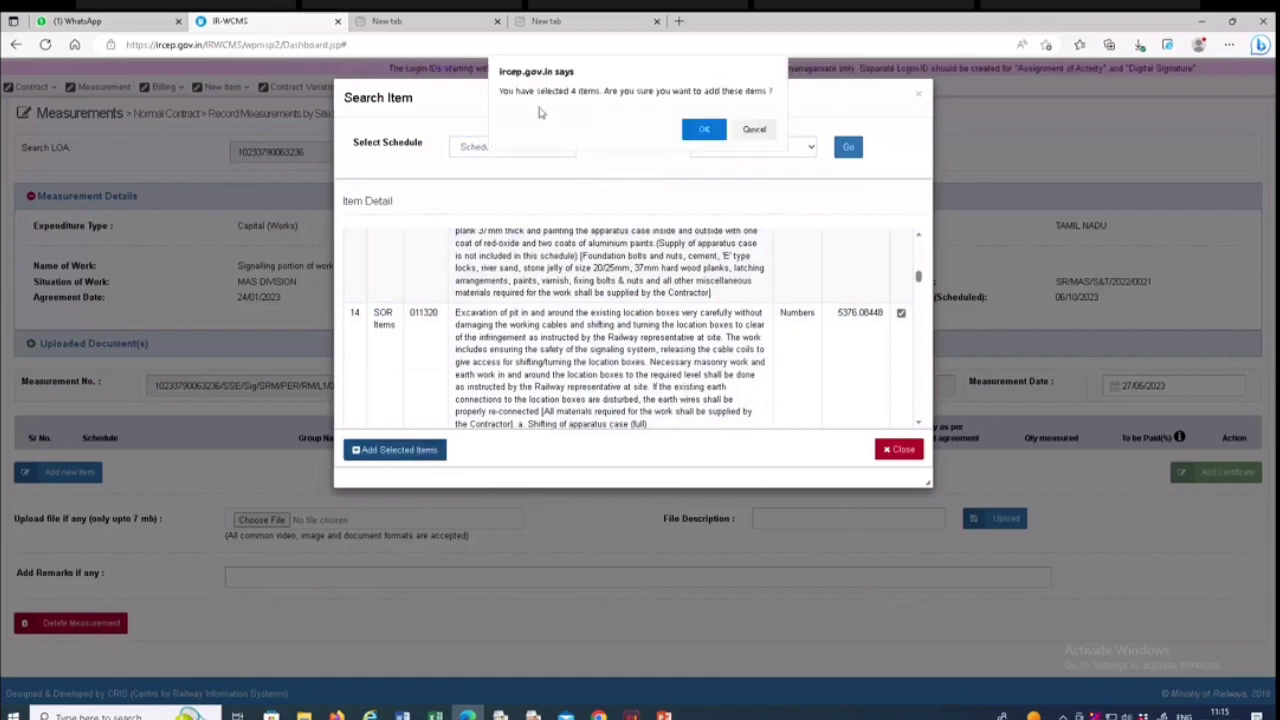
left_click(699, 129)
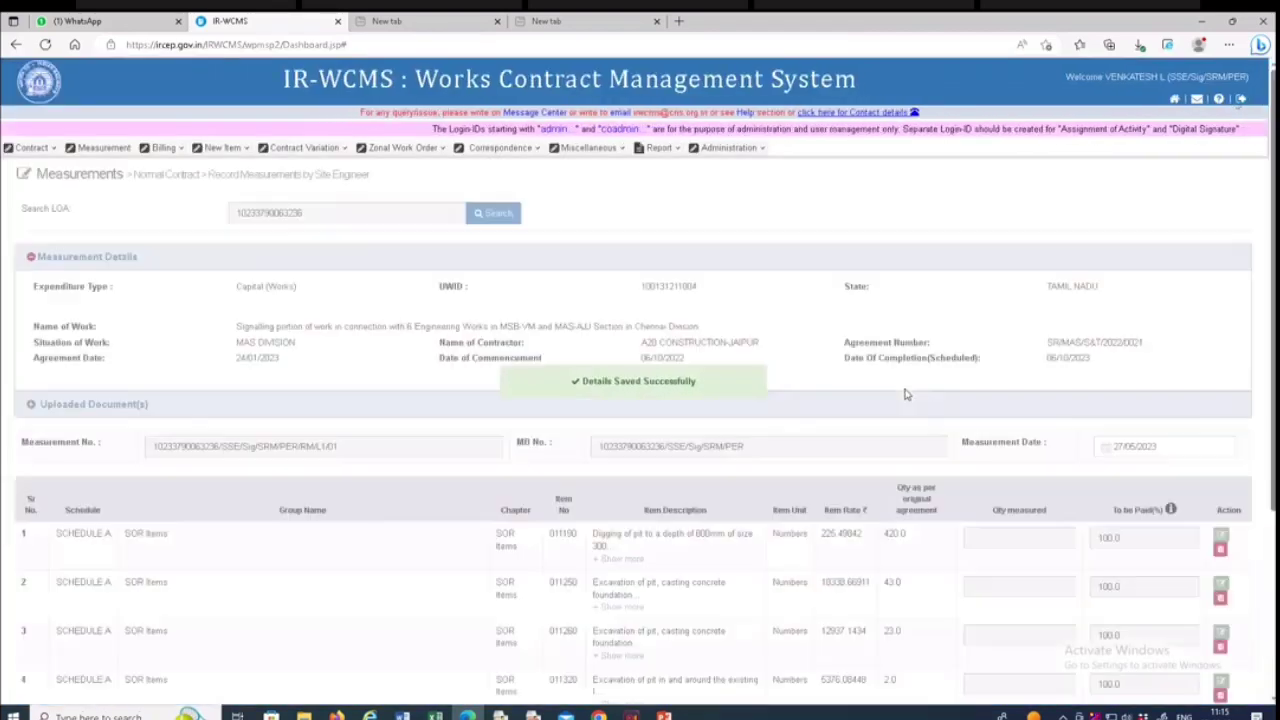
- Add the Schedule B item for releasing and refixing axle counter detection coils to the measurement
scroll(196, 527, "down", 3)
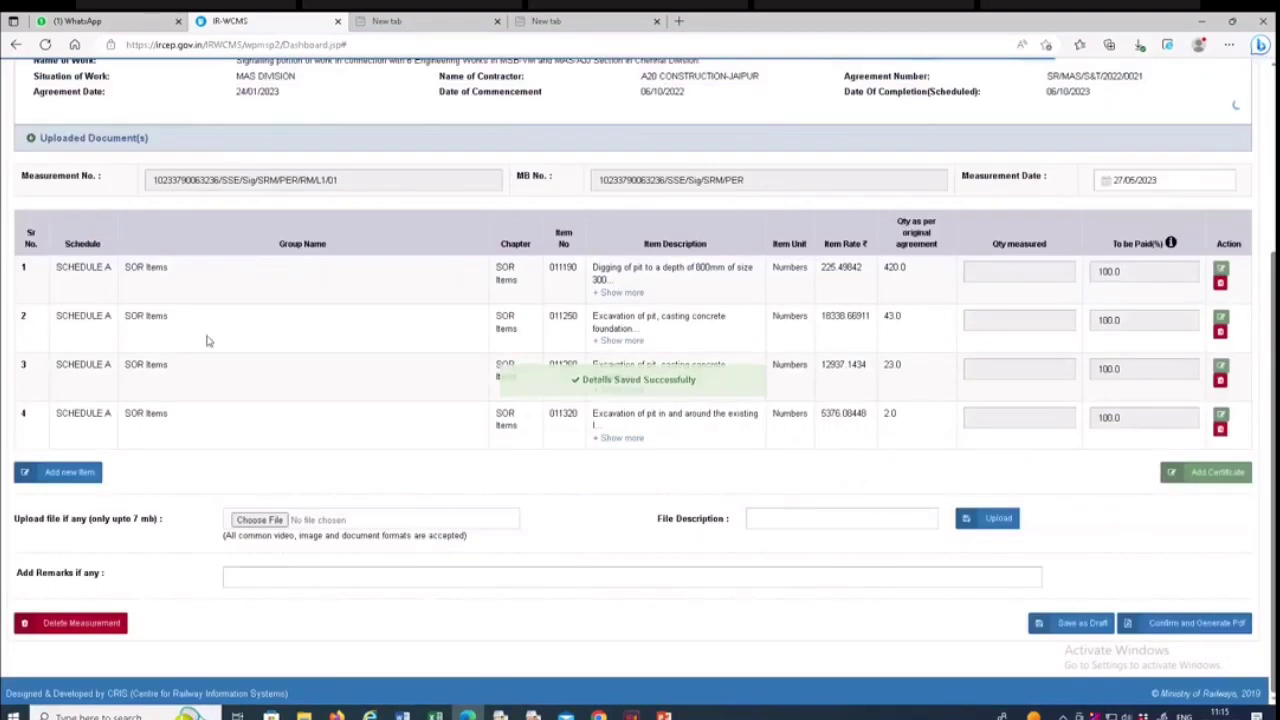
left_click(62, 474)
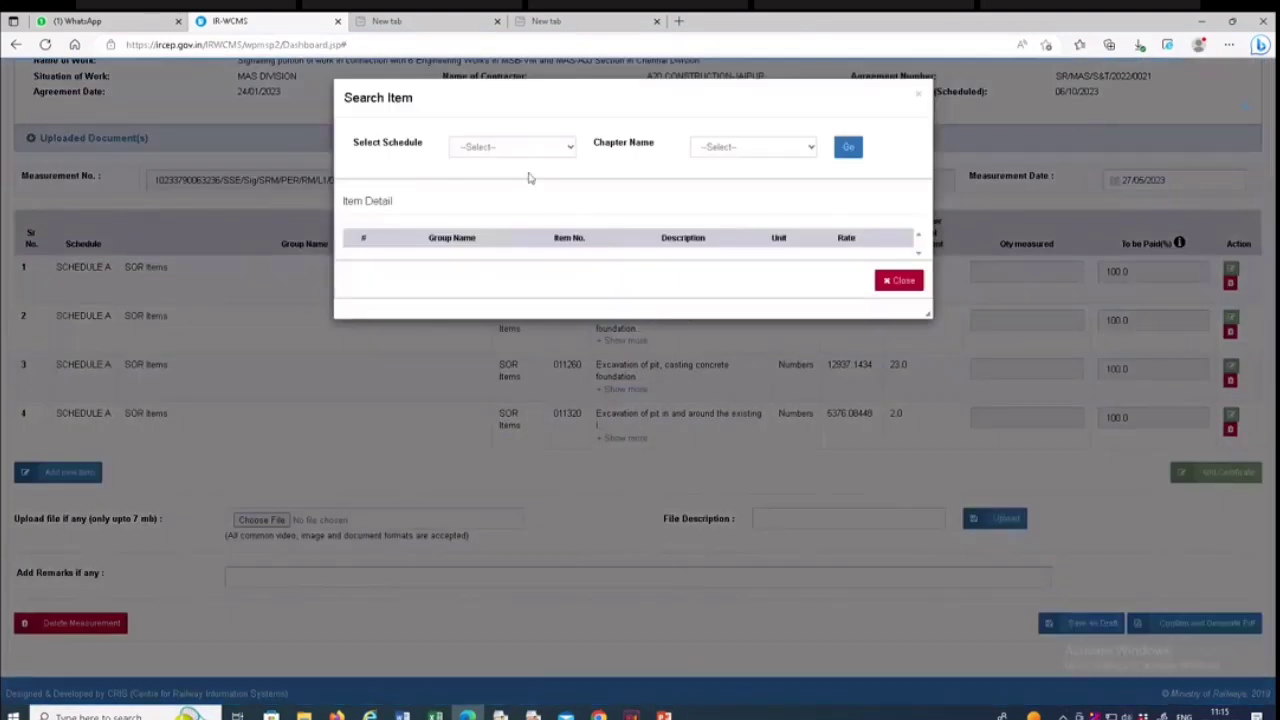
left_click(550, 150)
left_click(521, 178)
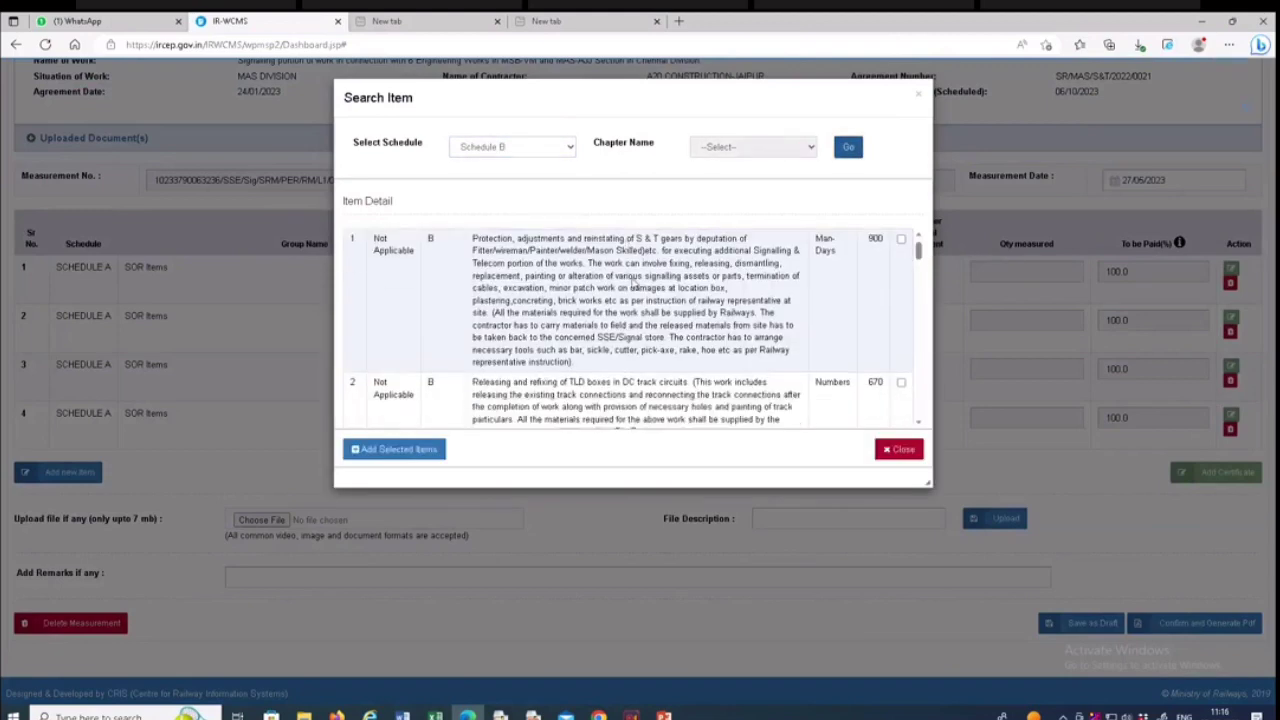
scroll(700, 300, "down", 5)
left_click(900, 273)
left_click(385, 449)
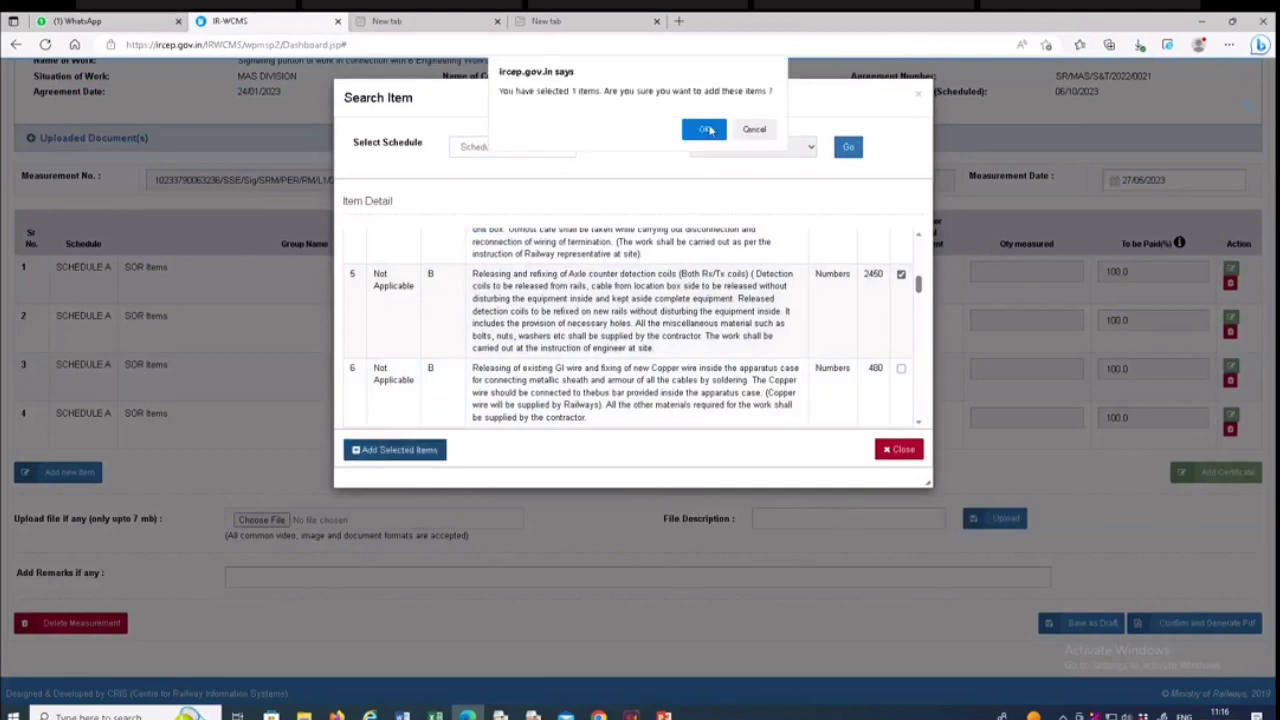
left_click(706, 130)
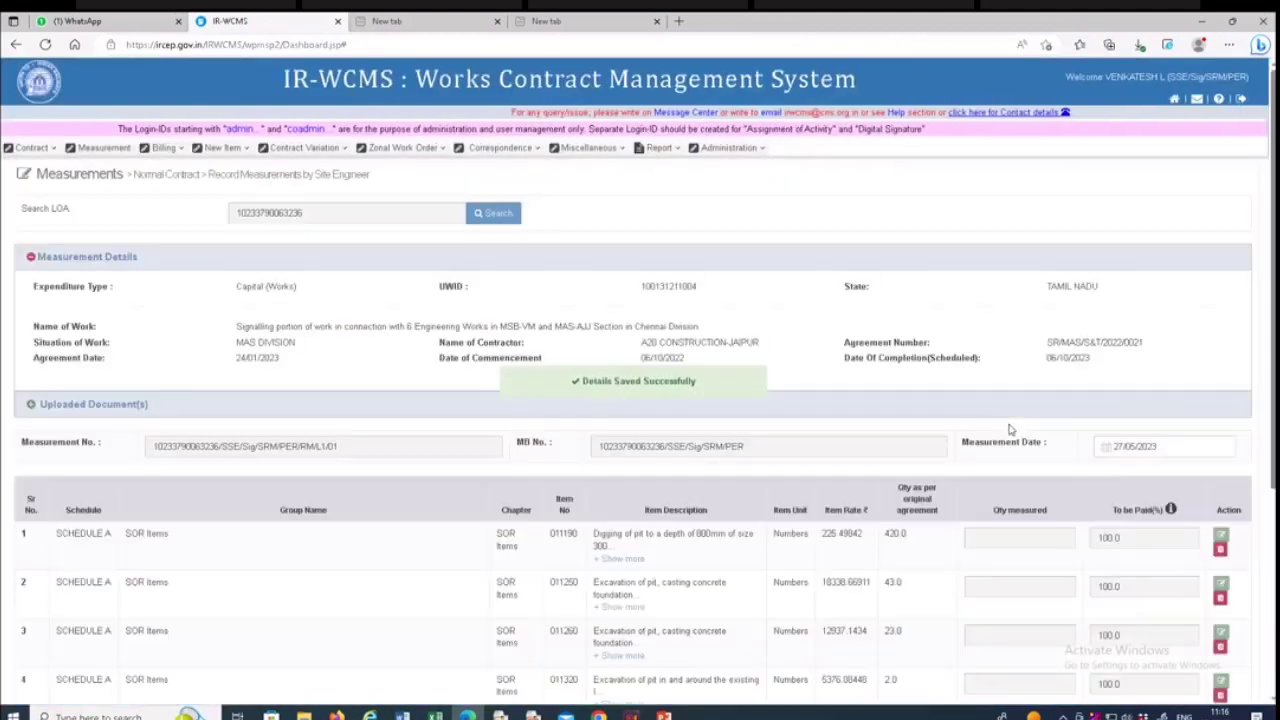
- Open the measurement entry for Schedule A item 011190 and expand its full item description
scroll(1012, 420, "down", 5)
scroll(1018, 393, "up", 5)
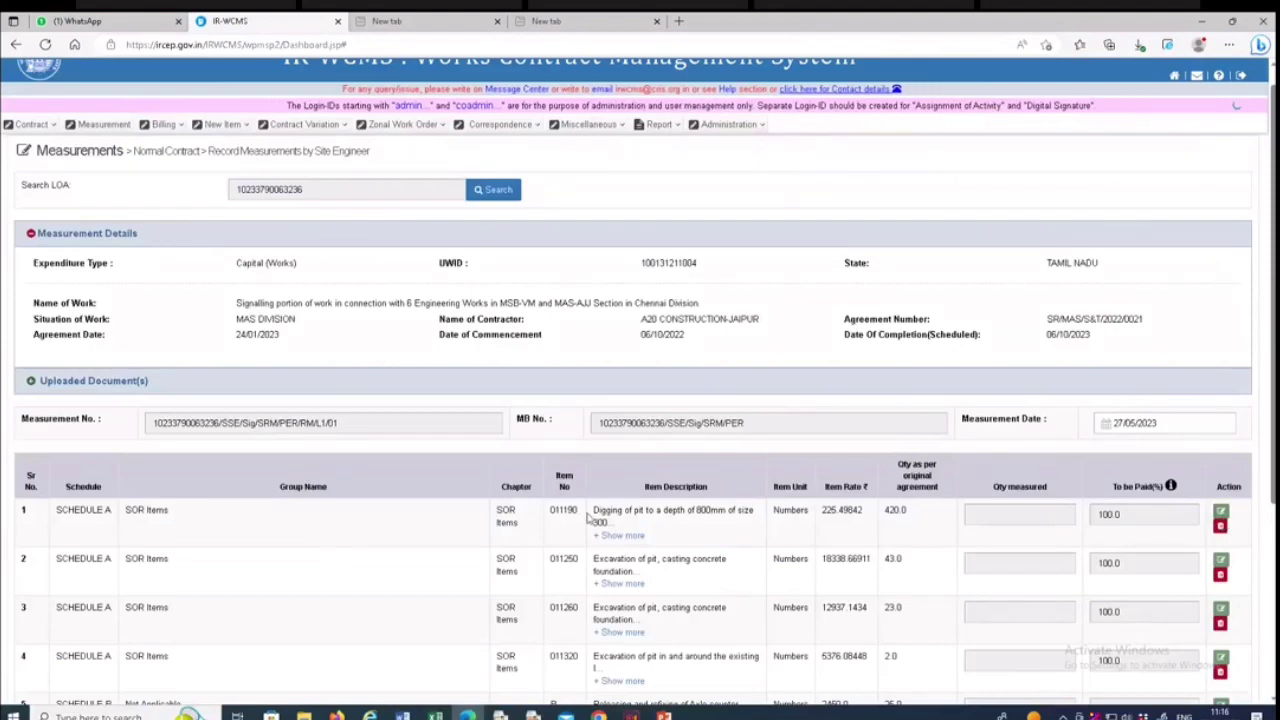
scroll(690, 298, "down", 3)
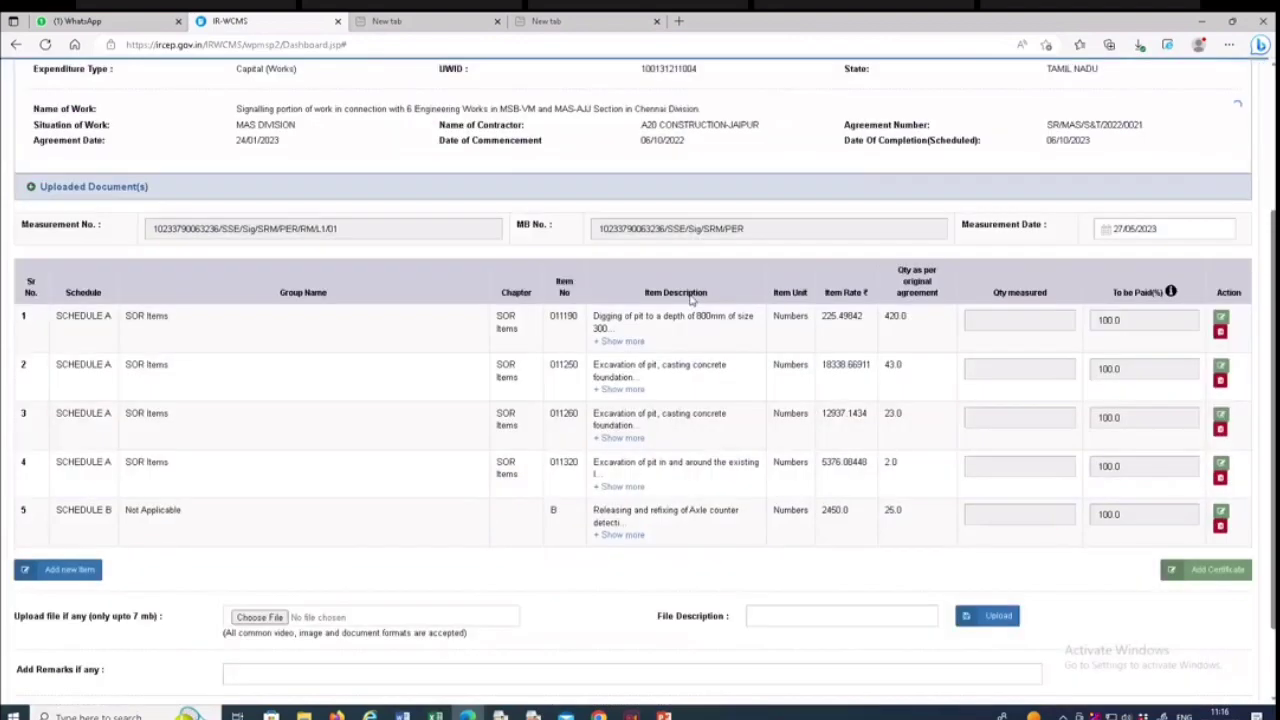
left_click(1221, 319)
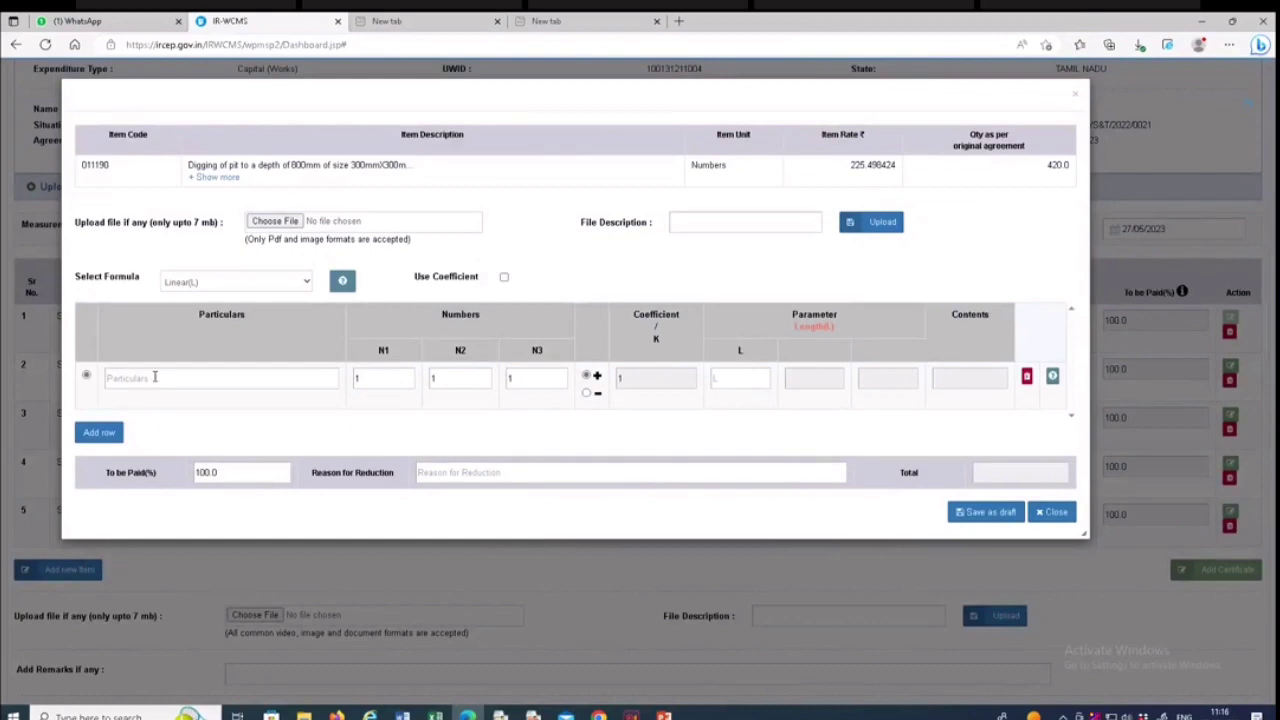
left_click(155, 377)
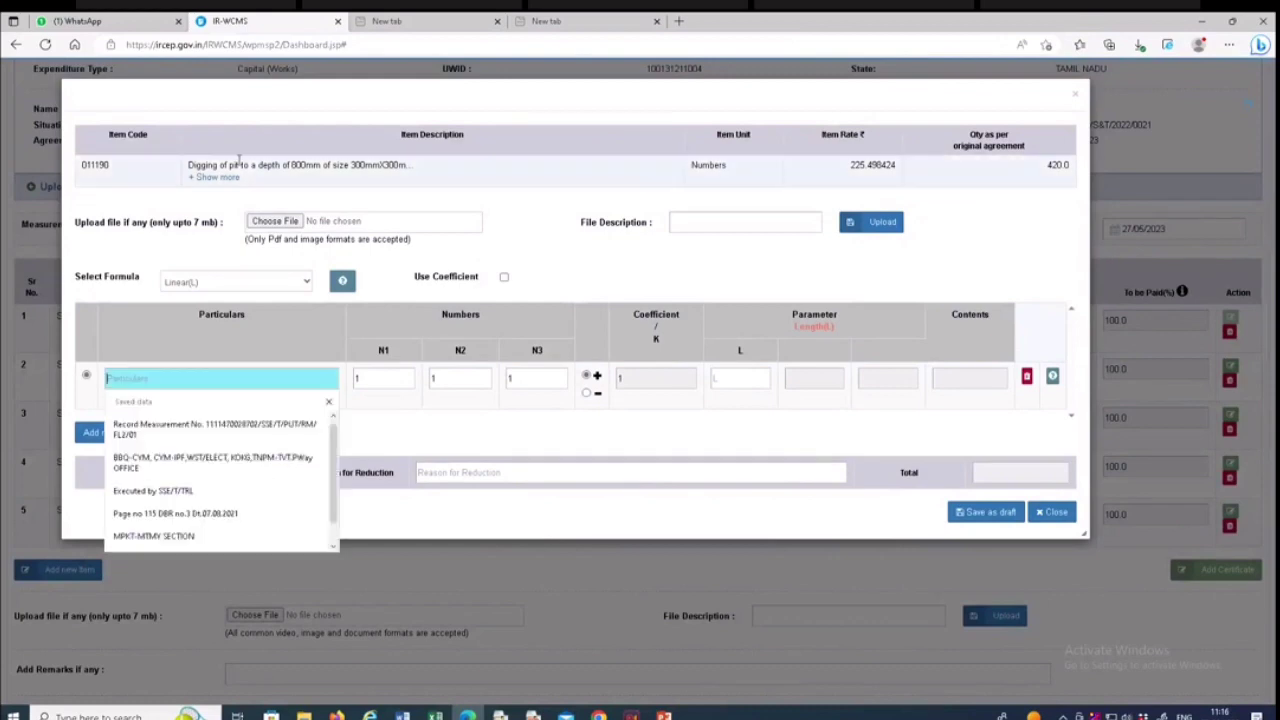
left_click(222, 178)
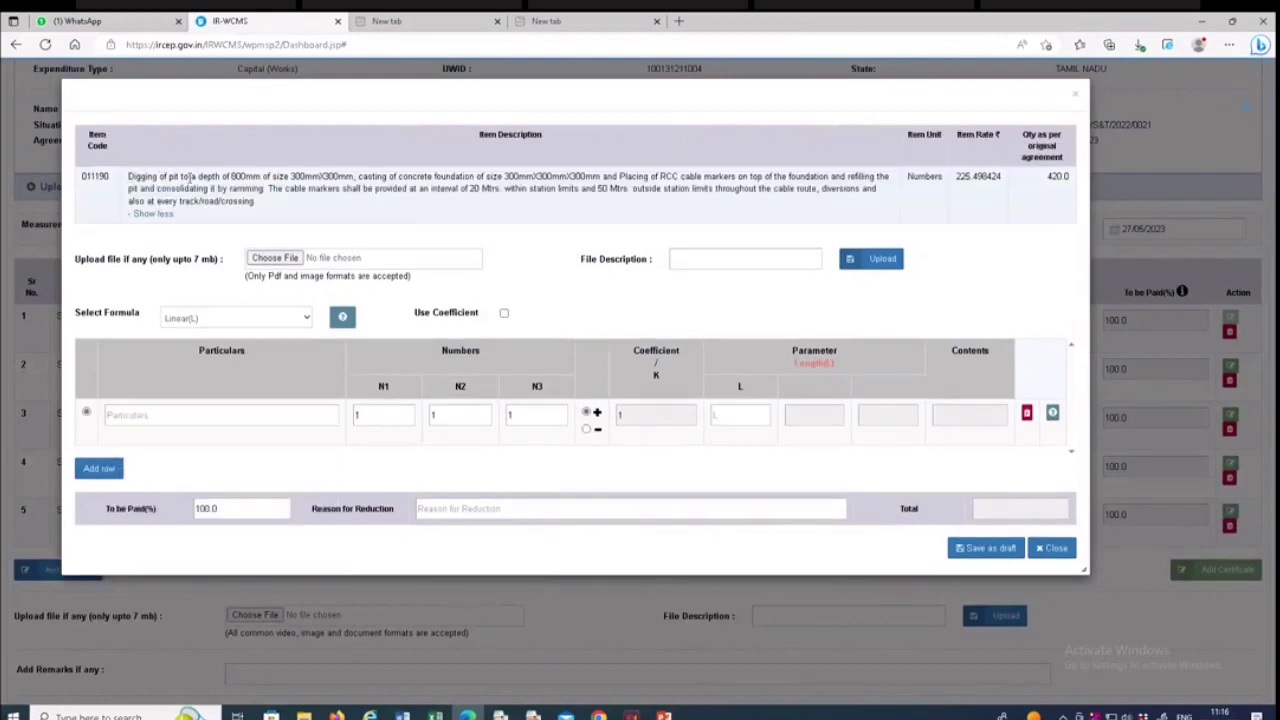
left_click_drag(128, 177, 401, 179)
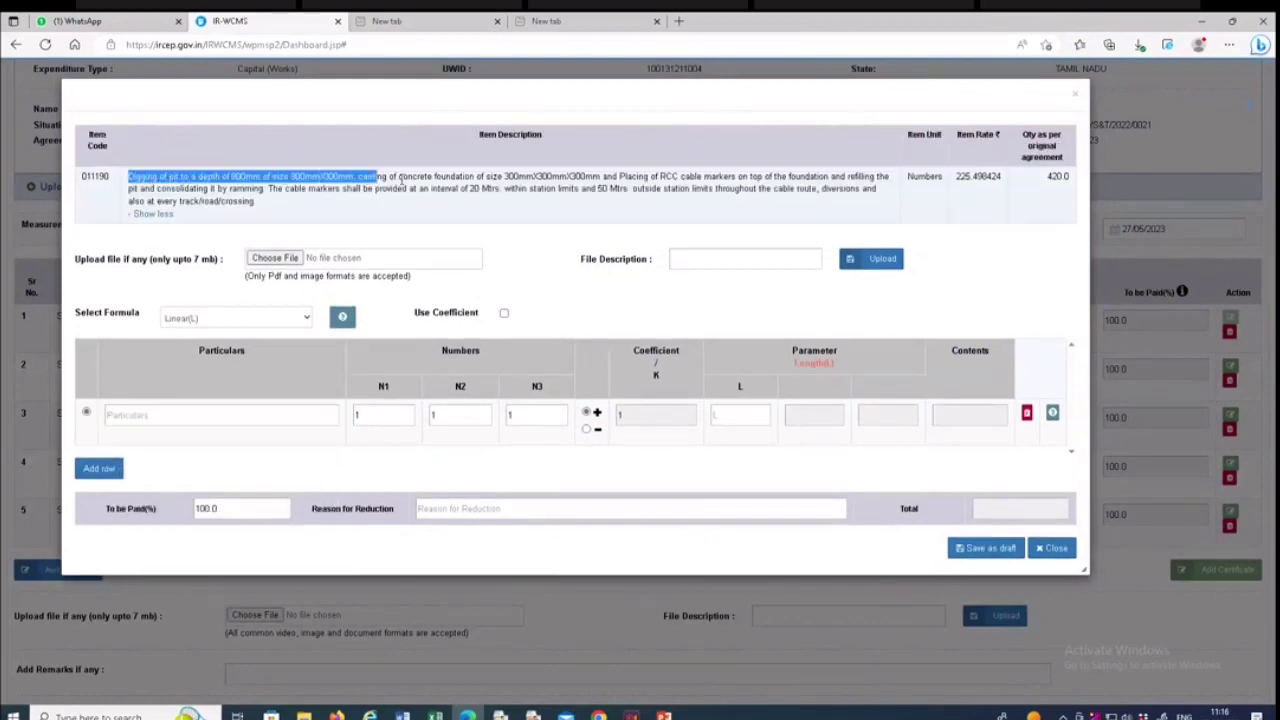
left_click(180, 414)
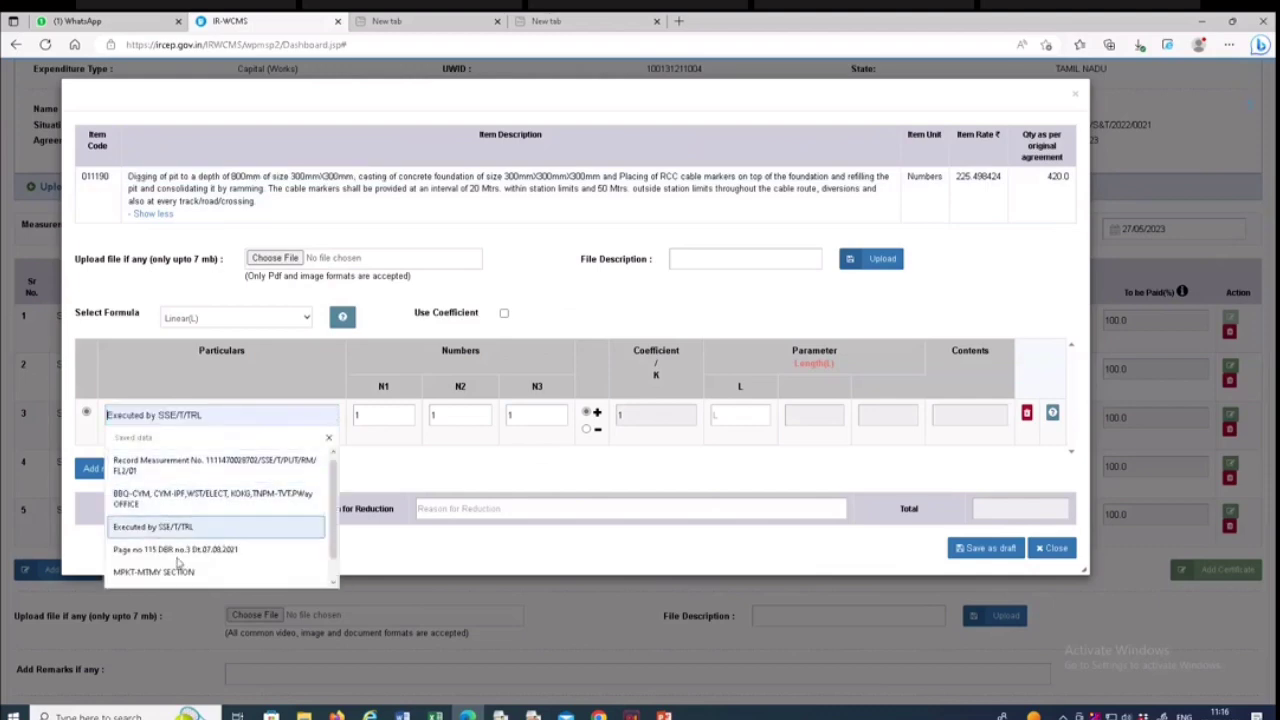
key("Down")
key("Down")
key("Up")
key("Up")
key("Up")
key("Up")
key("Down")
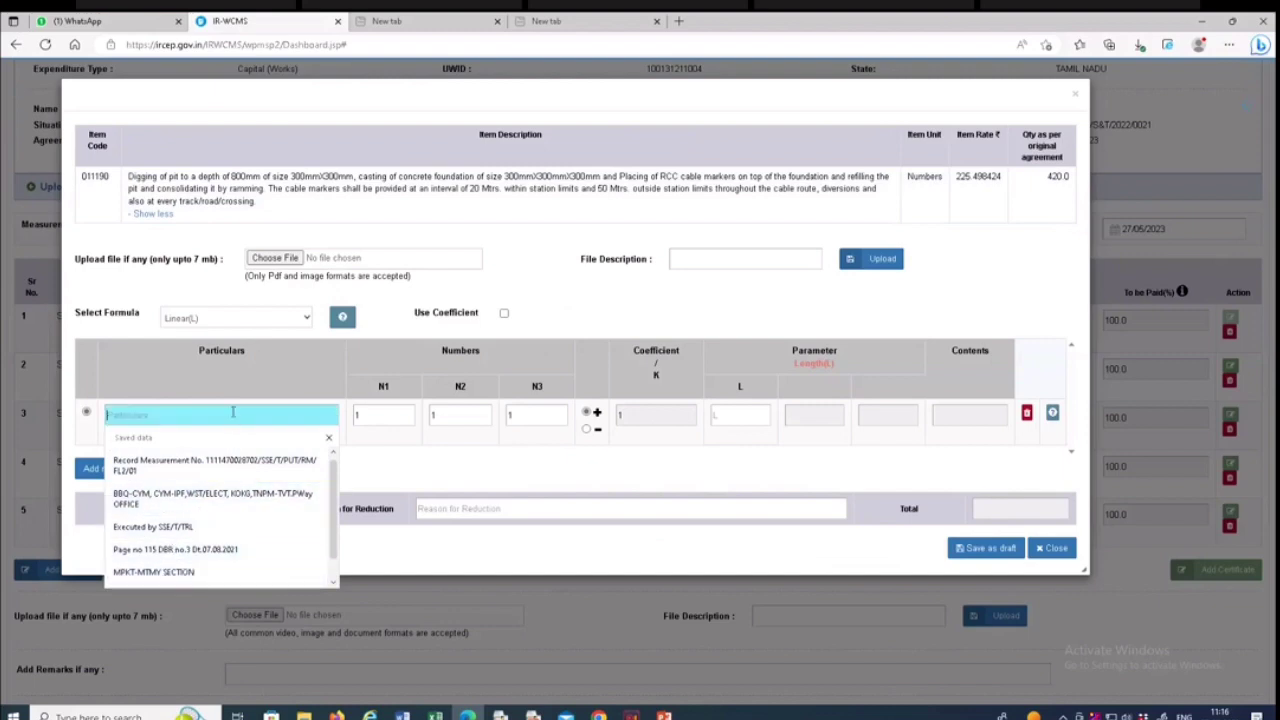
- Enter 2 as the length (L) in the measurement row of item 011190
left_click(764, 410)
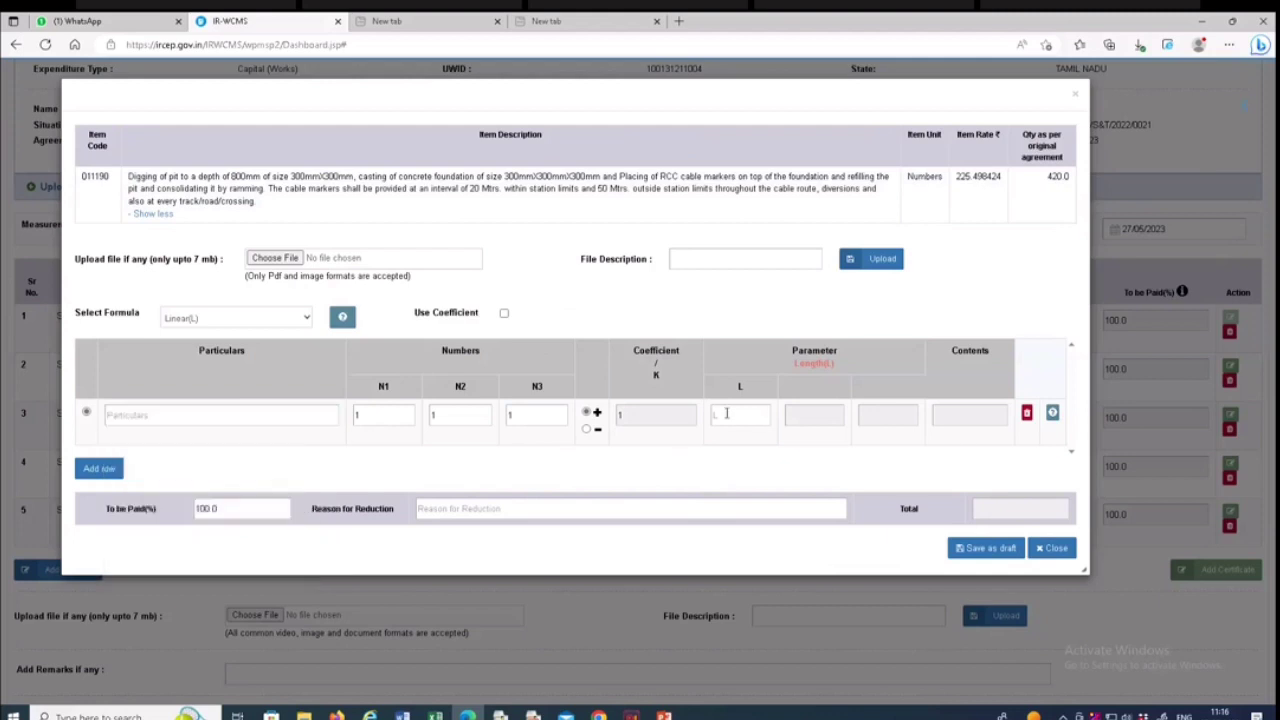
left_click(727, 413)
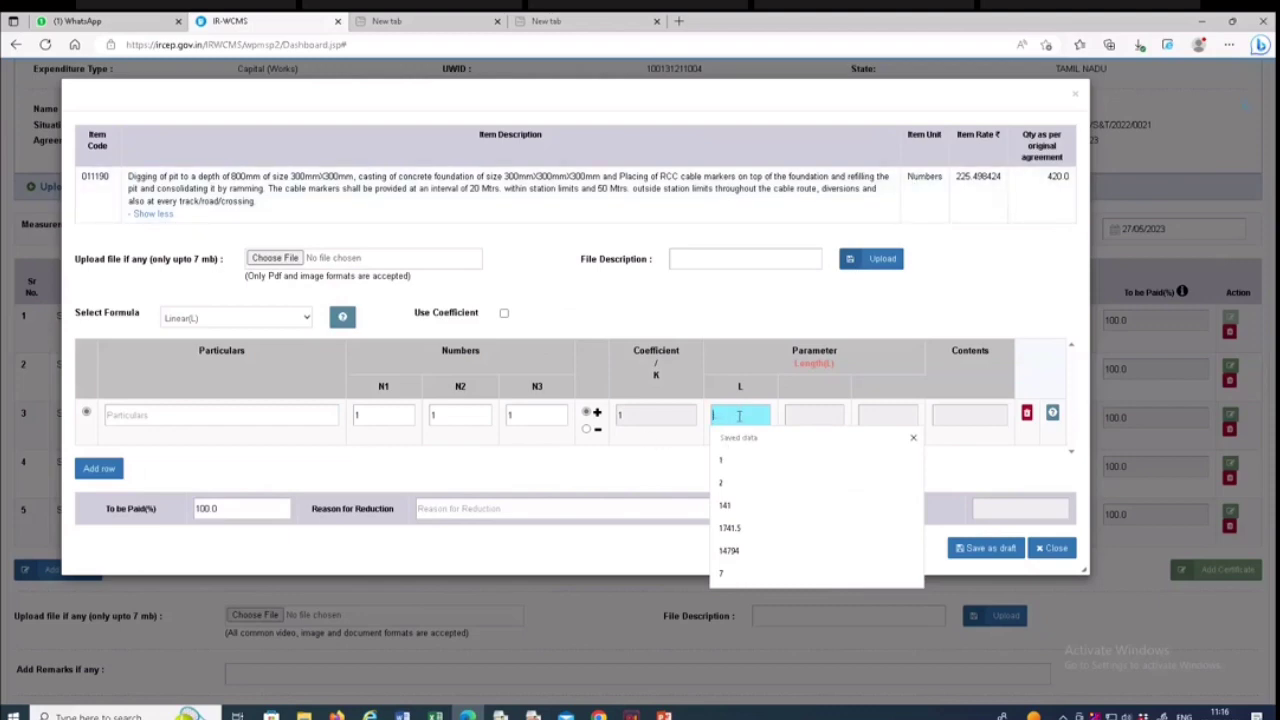
type("2")
left_click(243, 563)
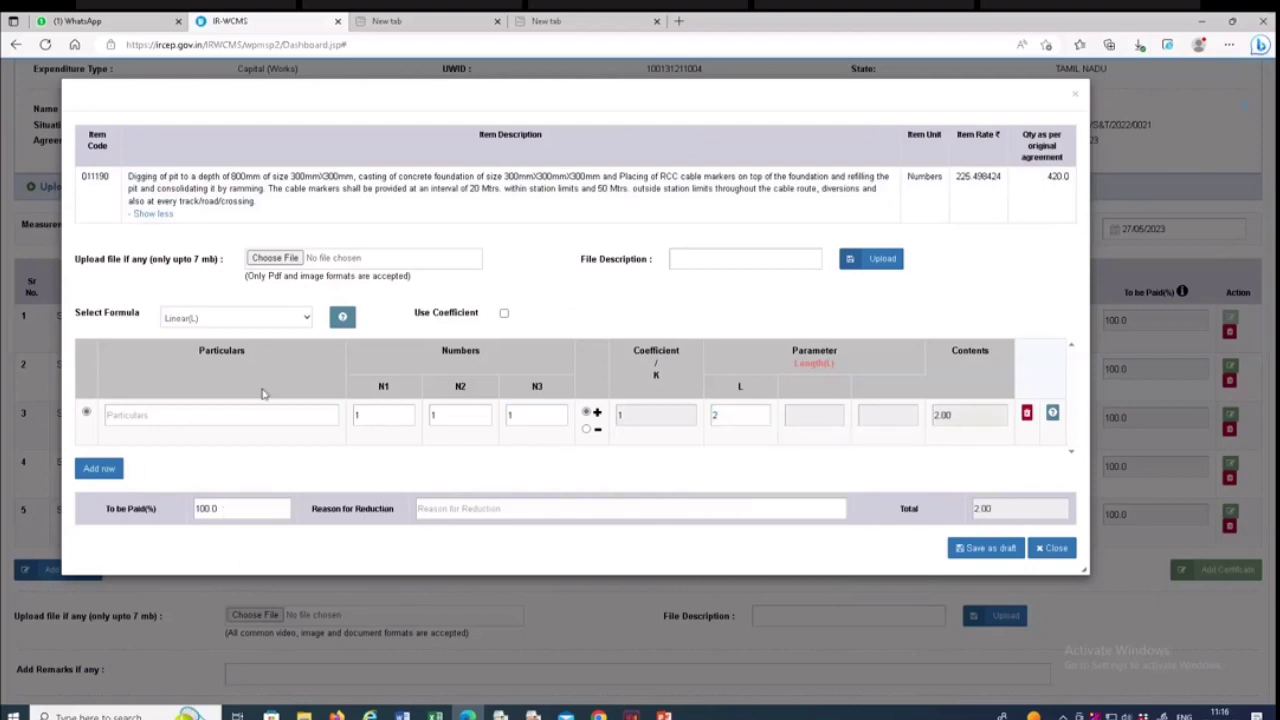
left_click_drag(130, 177, 262, 203)
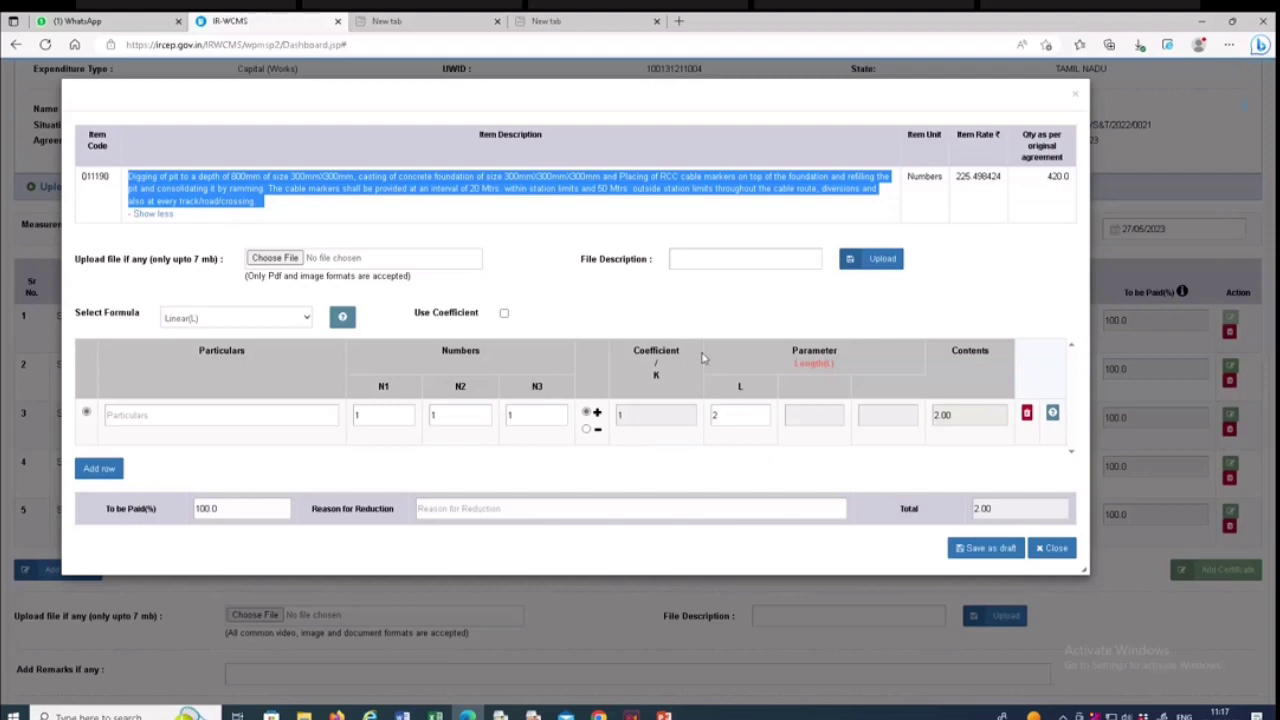
- Set the item's percentage to be paid to 90 and give "10% DURING FINAL BILL" as the reason for reduction
double_click(210, 508)
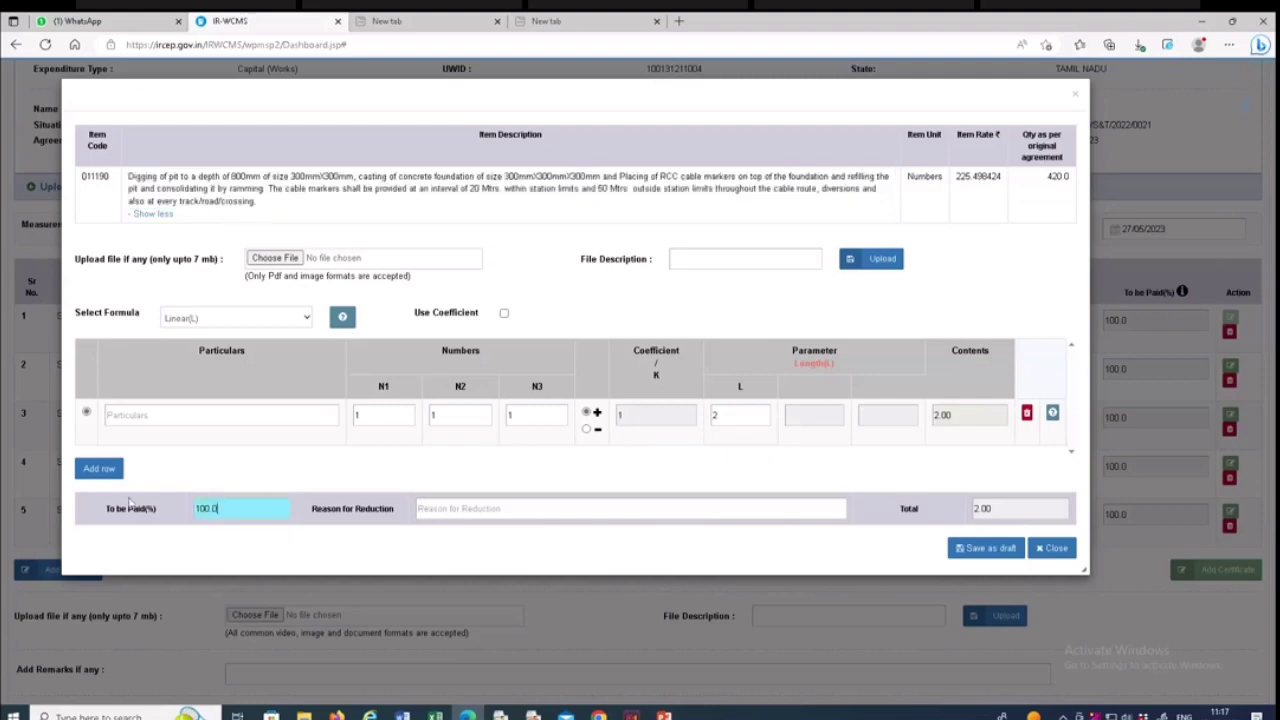
type("90")
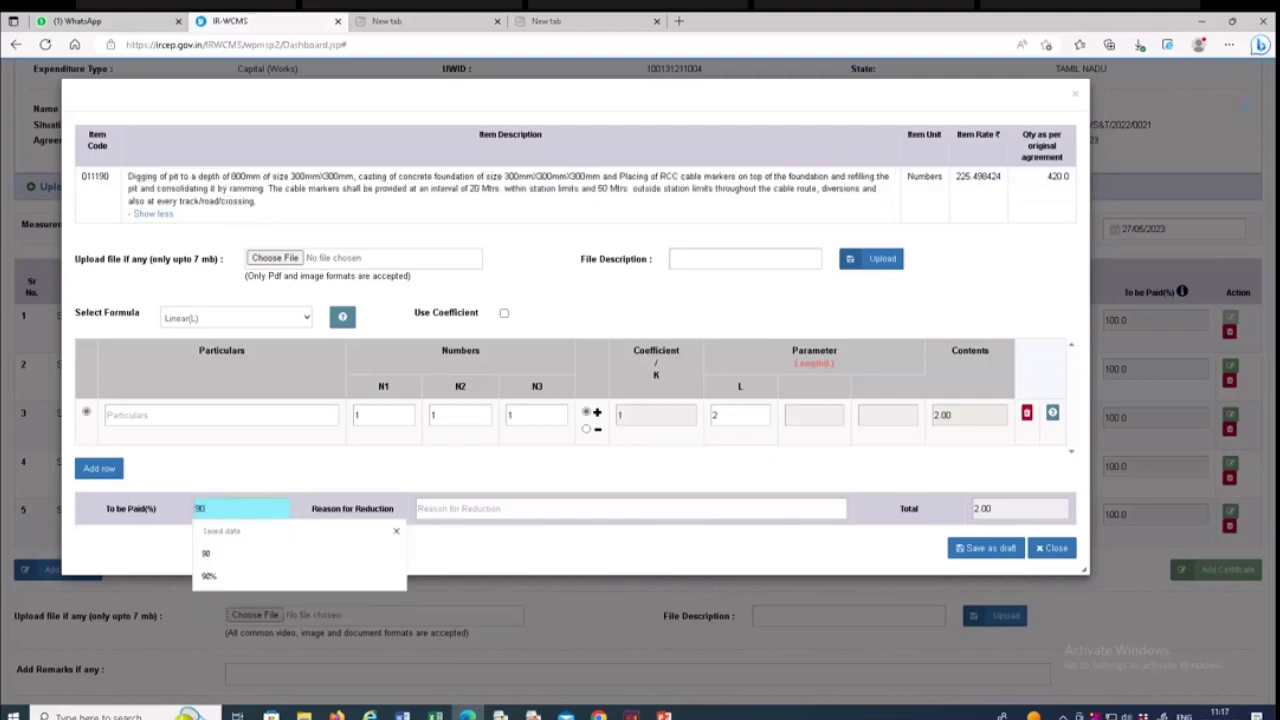
left_click(488, 508)
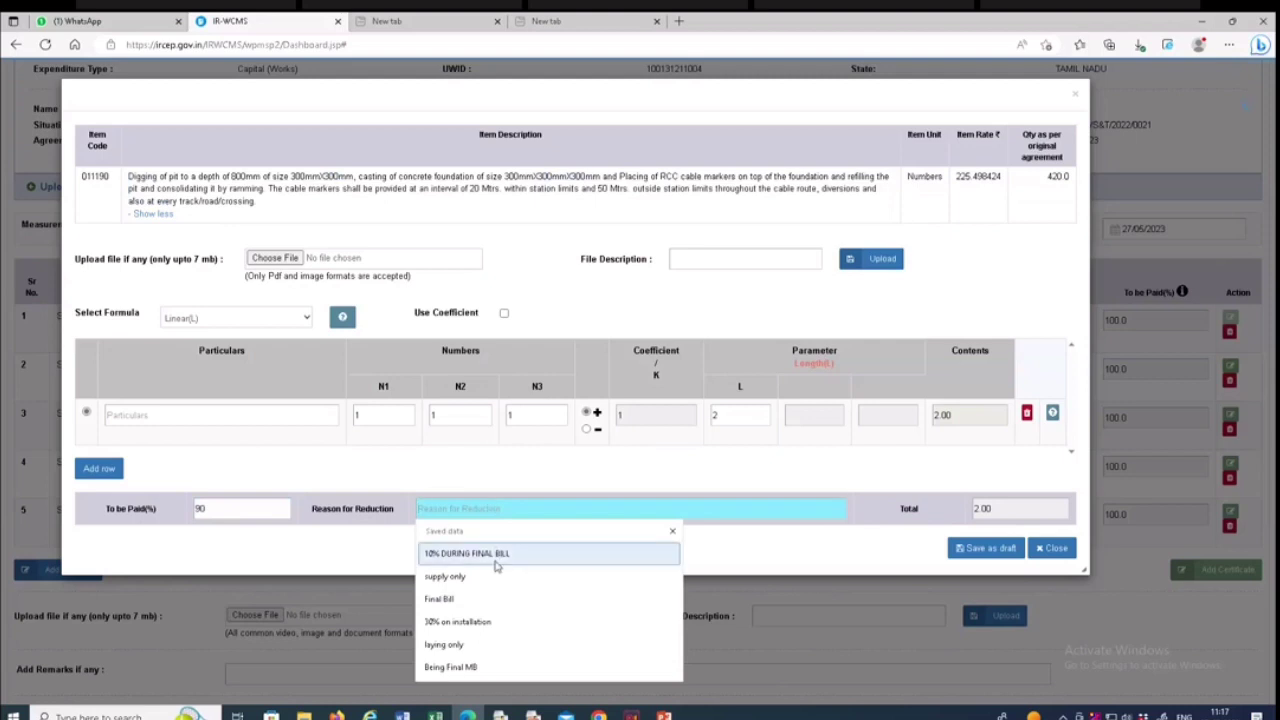
left_click(496, 562)
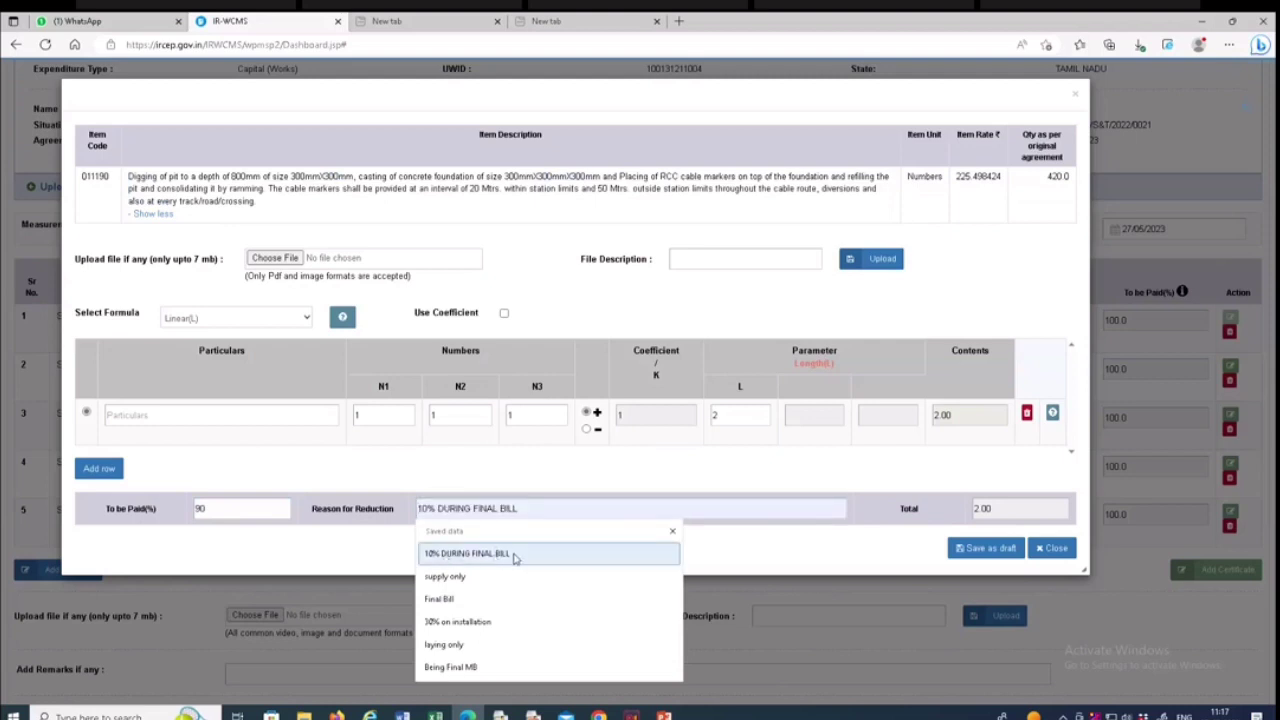
left_click(483, 560)
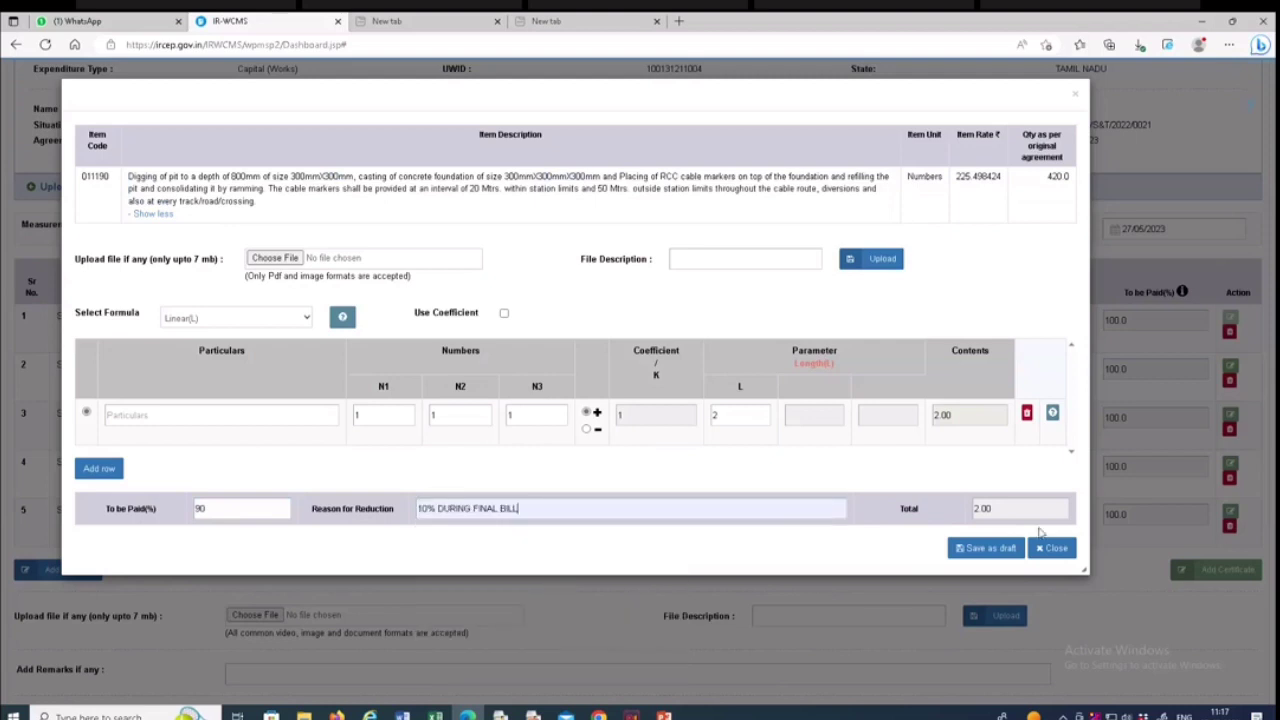
- Fill in the row's particulars with "Executed by SSE/T/TRL" and save the item's measurement as a draft
left_click(1000, 553)
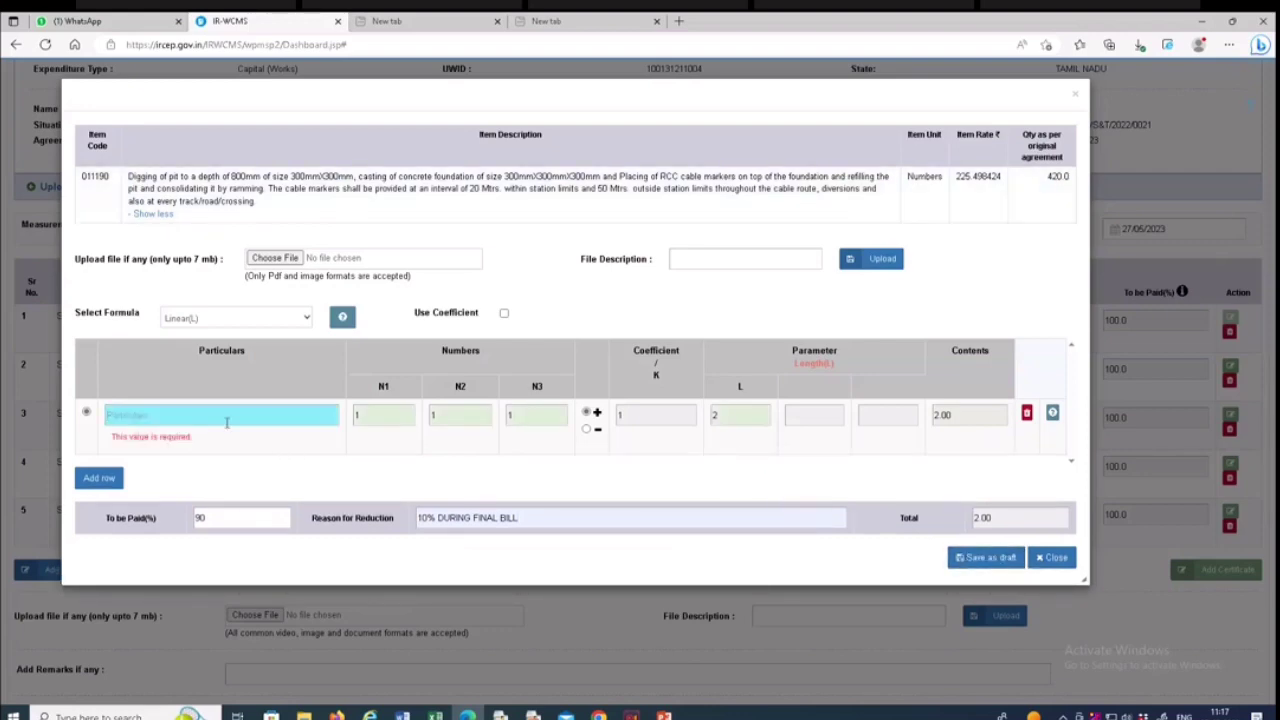
left_click(218, 413)
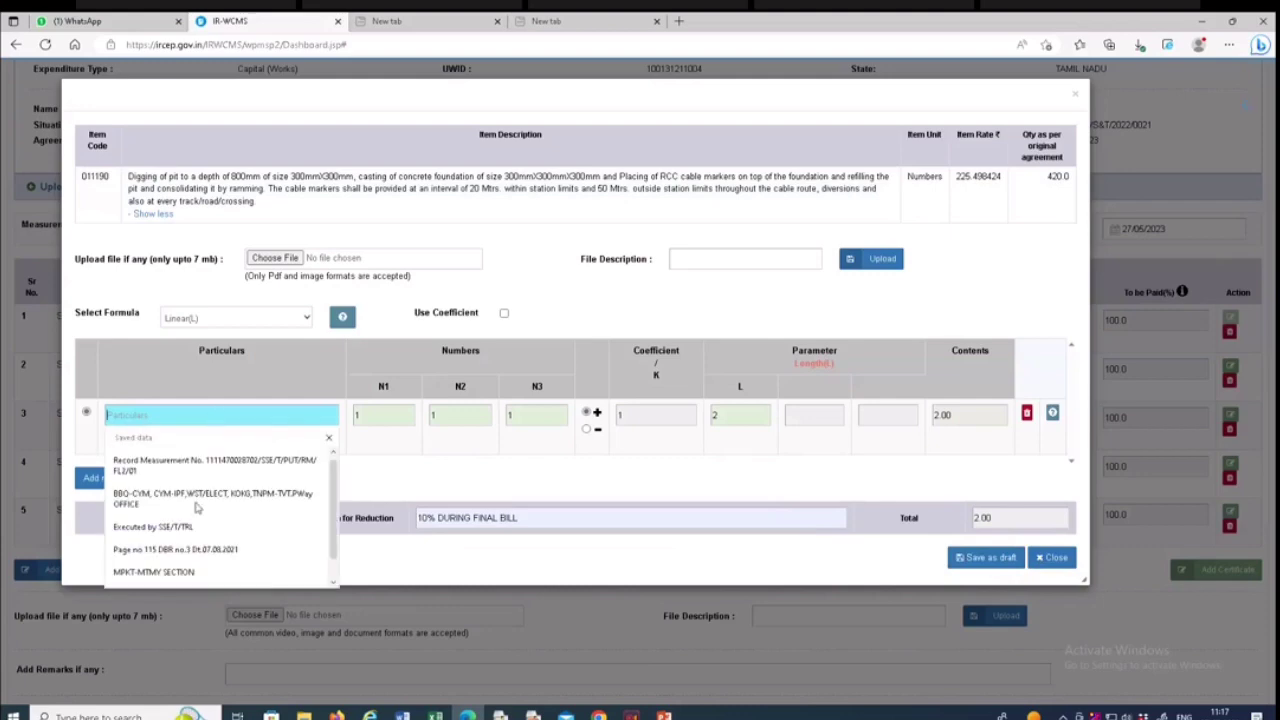
left_click(165, 526)
left_click(978, 551)
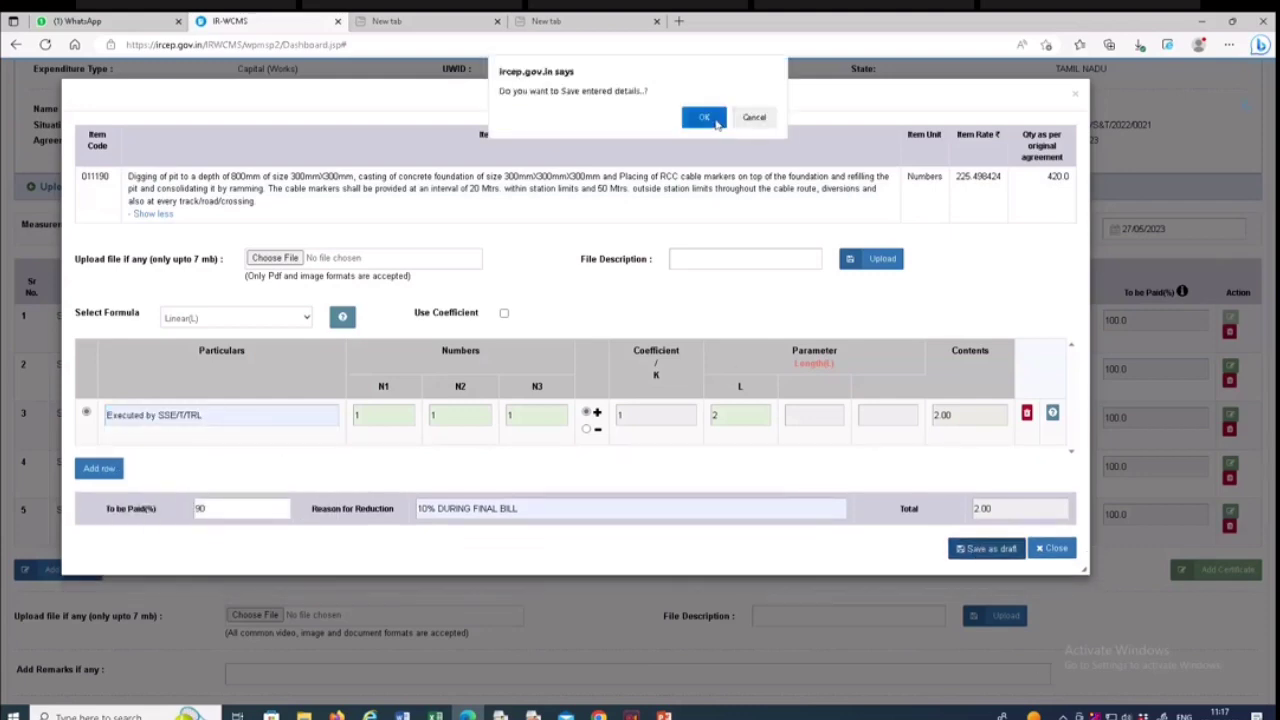
left_click(703, 118)
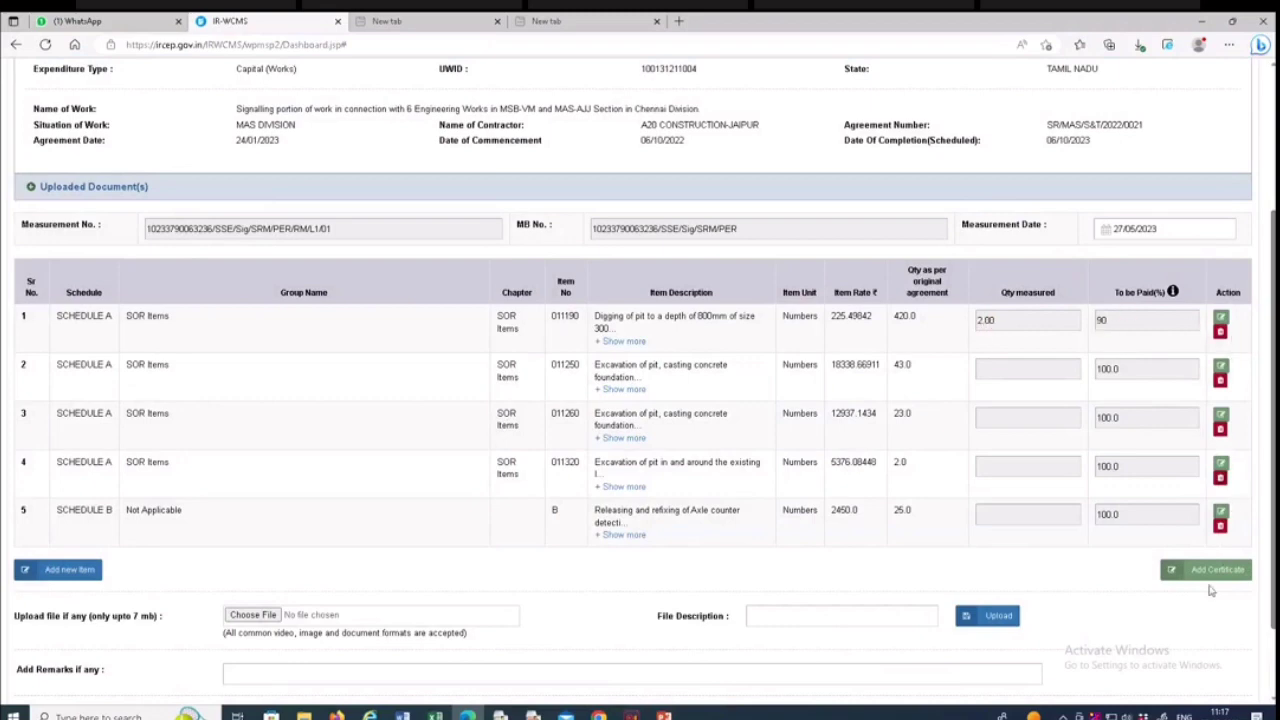
- Upload "Adobe Scan 23-May-2023 (1) (1).pdf" to the measurement with the file description "Joint Inspection Report"
scroll(370, 574, "down", 1)
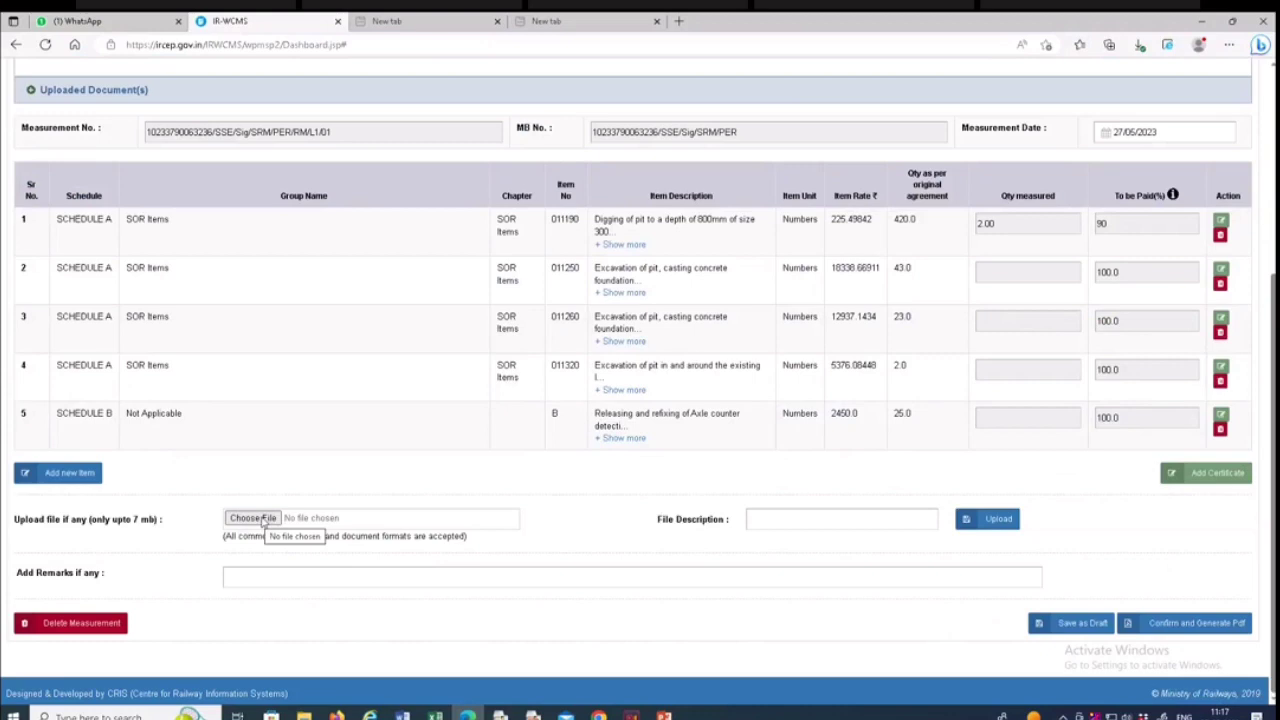
left_click(830, 515)
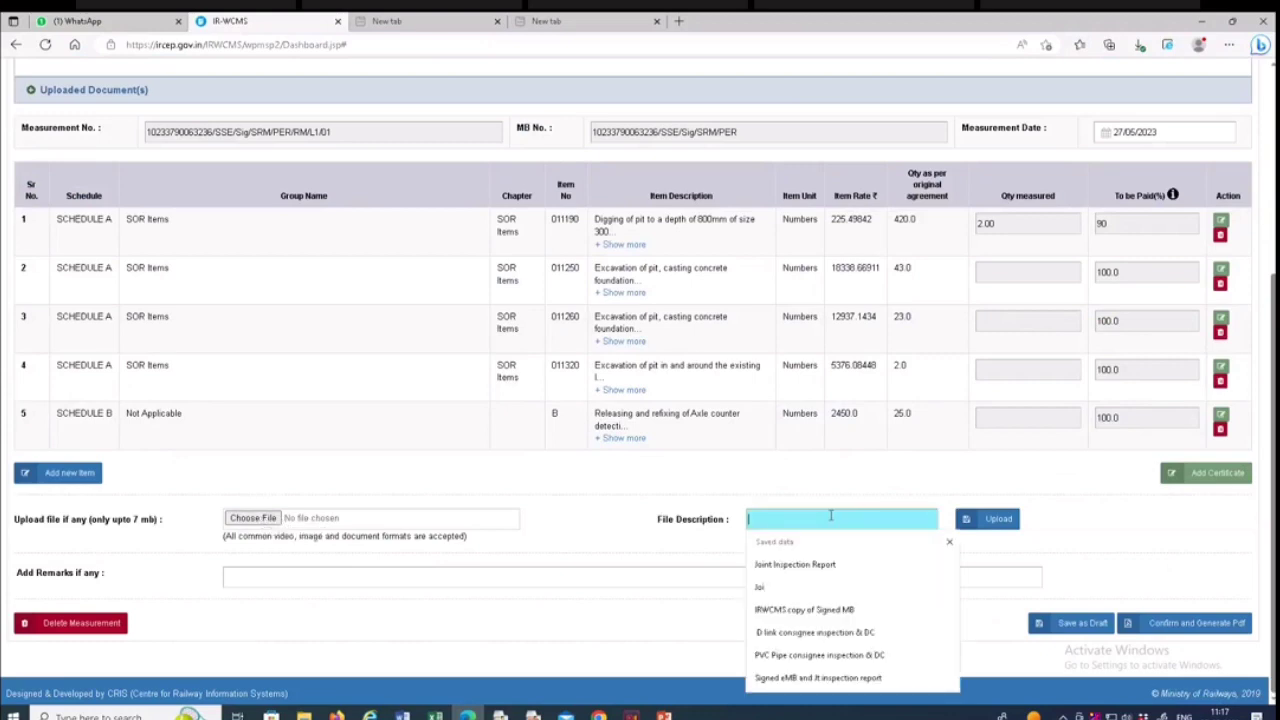
left_click(846, 565)
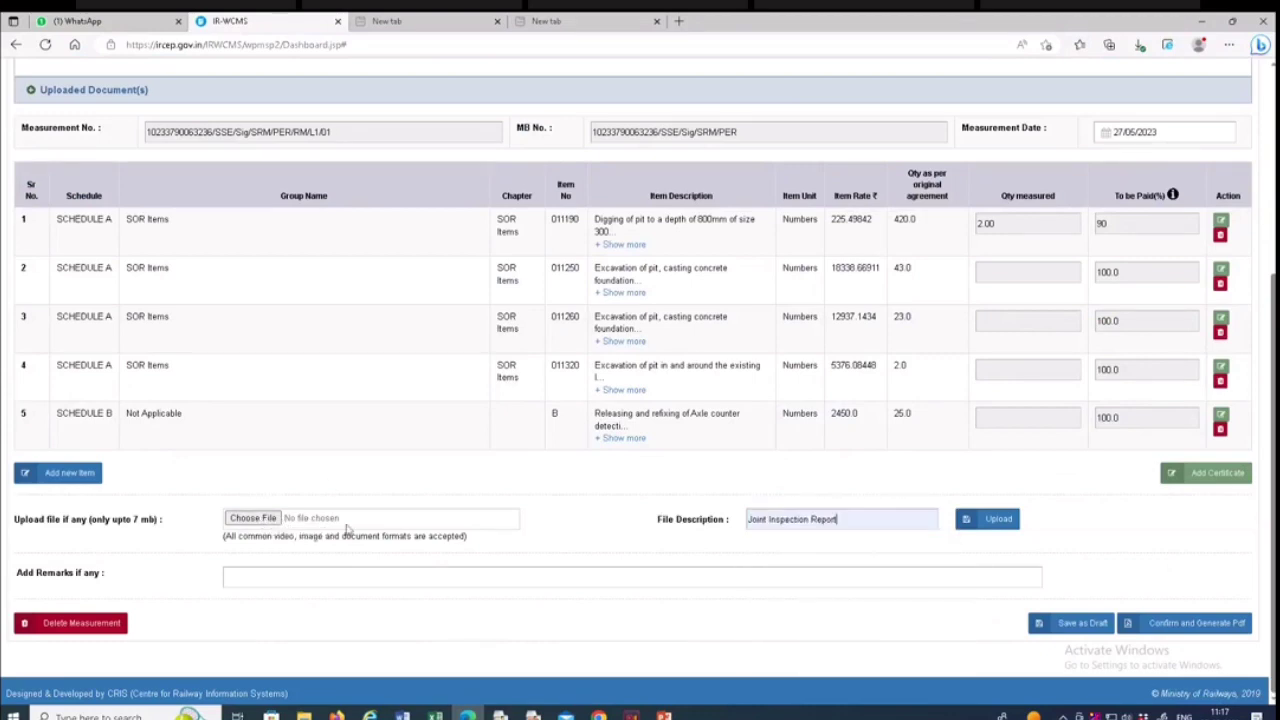
left_click(264, 519)
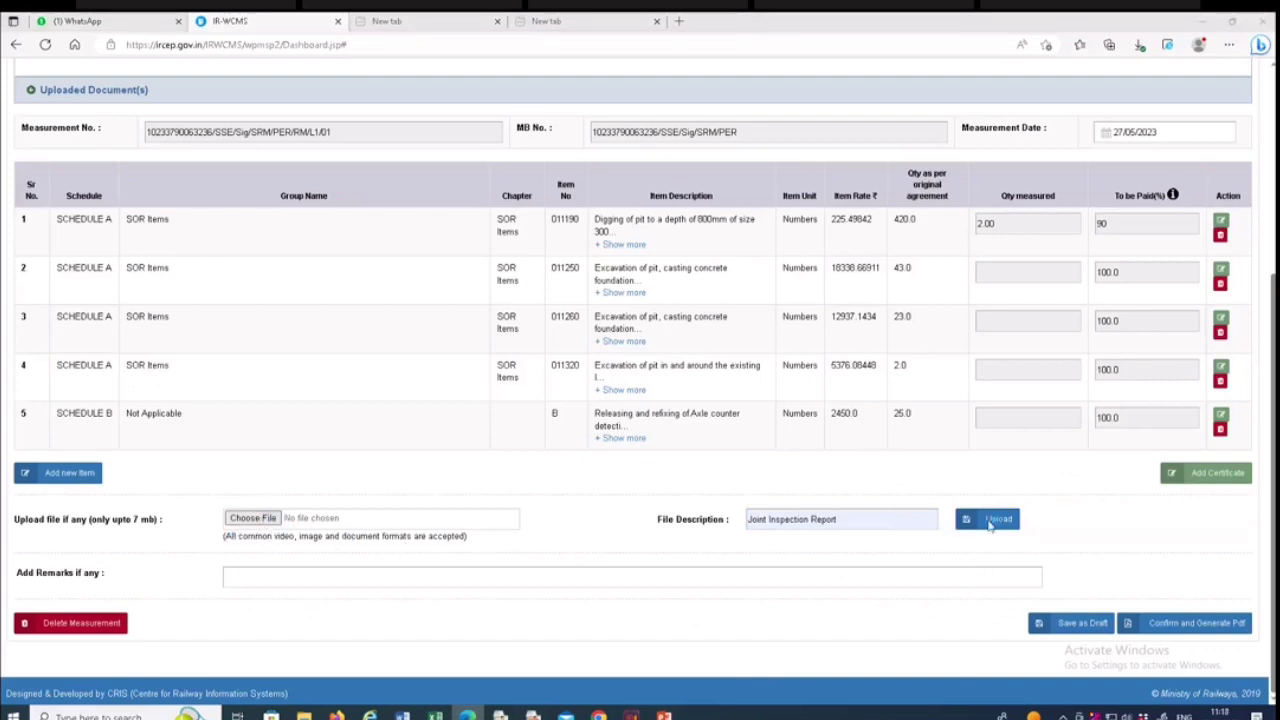
left_click(270, 520)
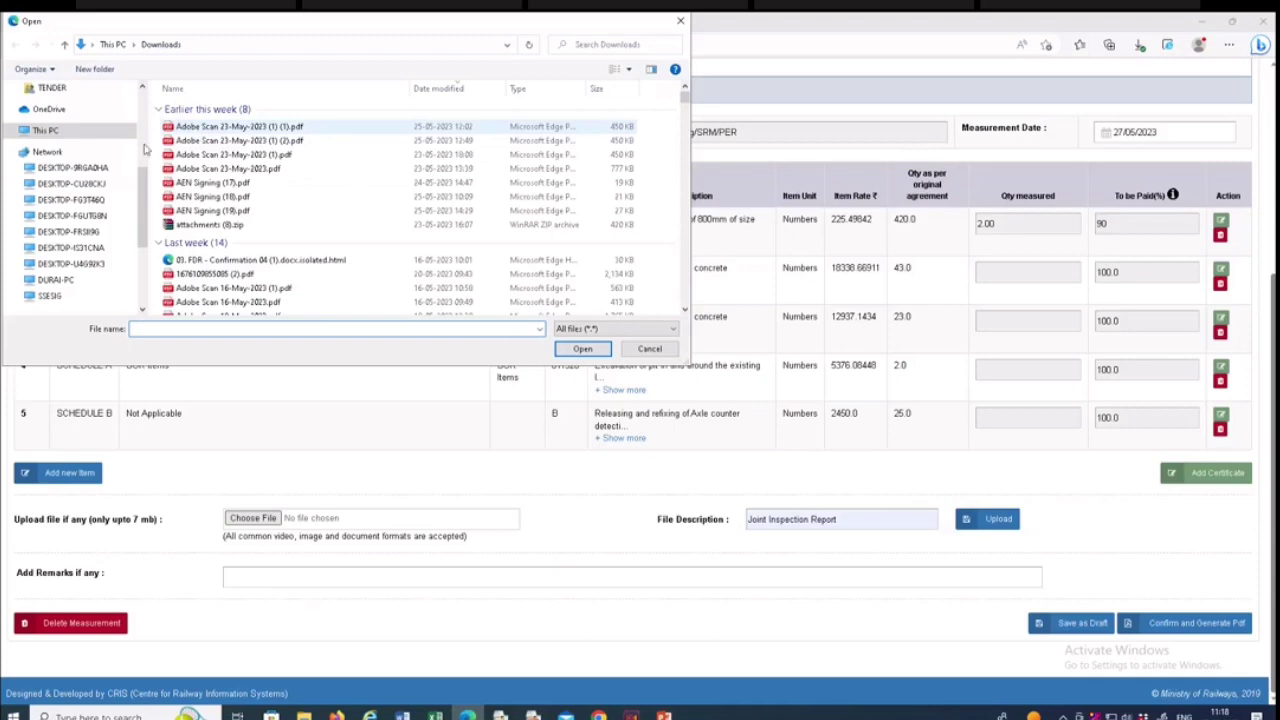
left_click(177, 130)
left_click(582, 349)
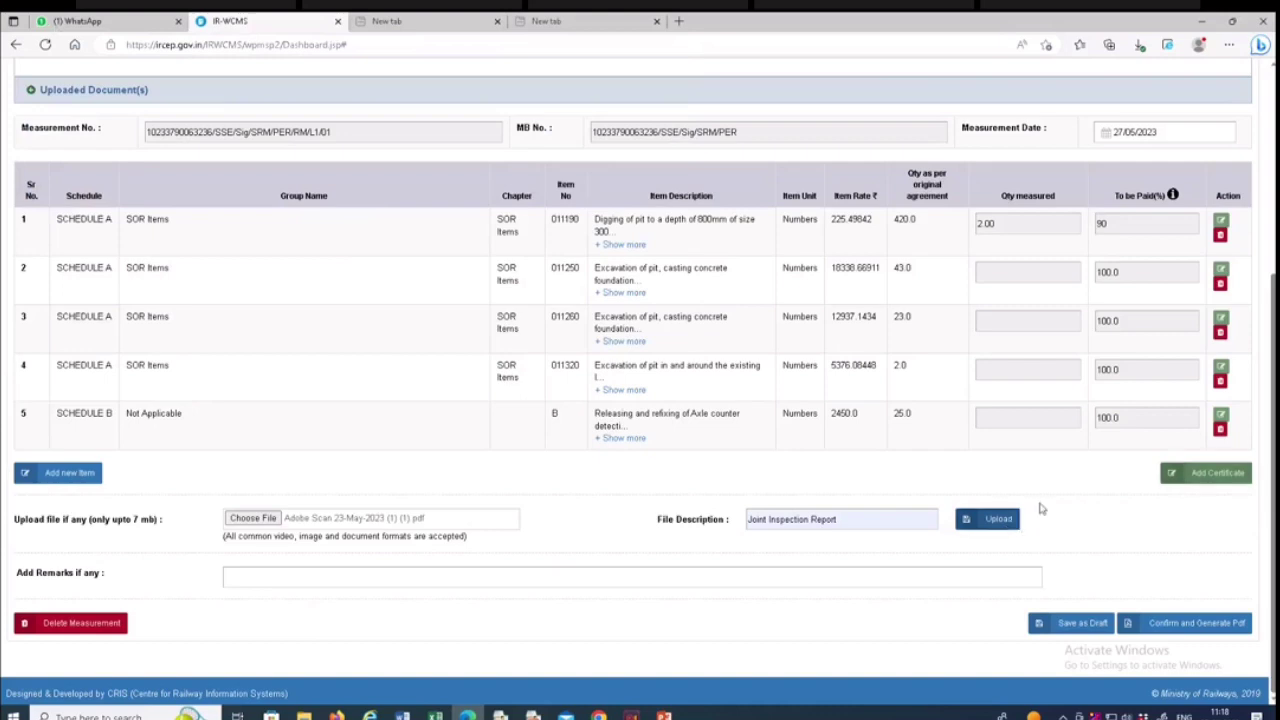
left_click(993, 522)
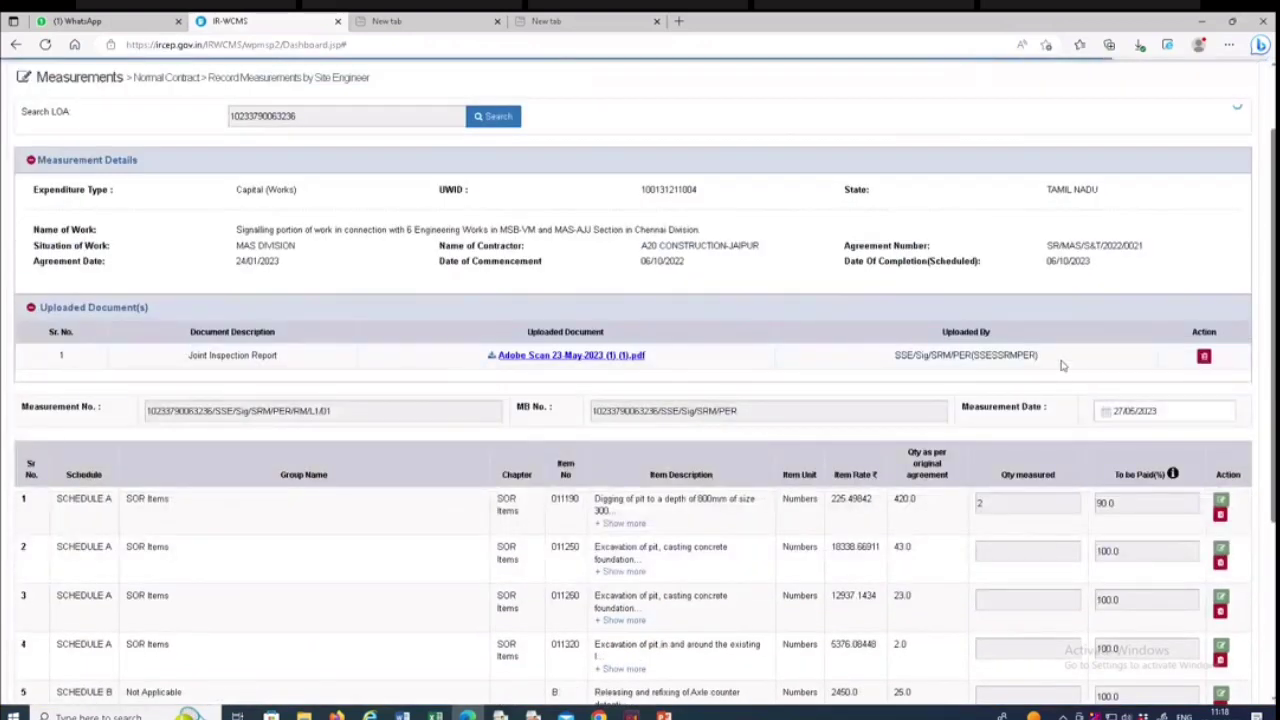
- Add the certificates for satisfactorily done work and for terms same as the original tender conditions, and save them to the measurement
scroll(1066, 362, "down", 1)
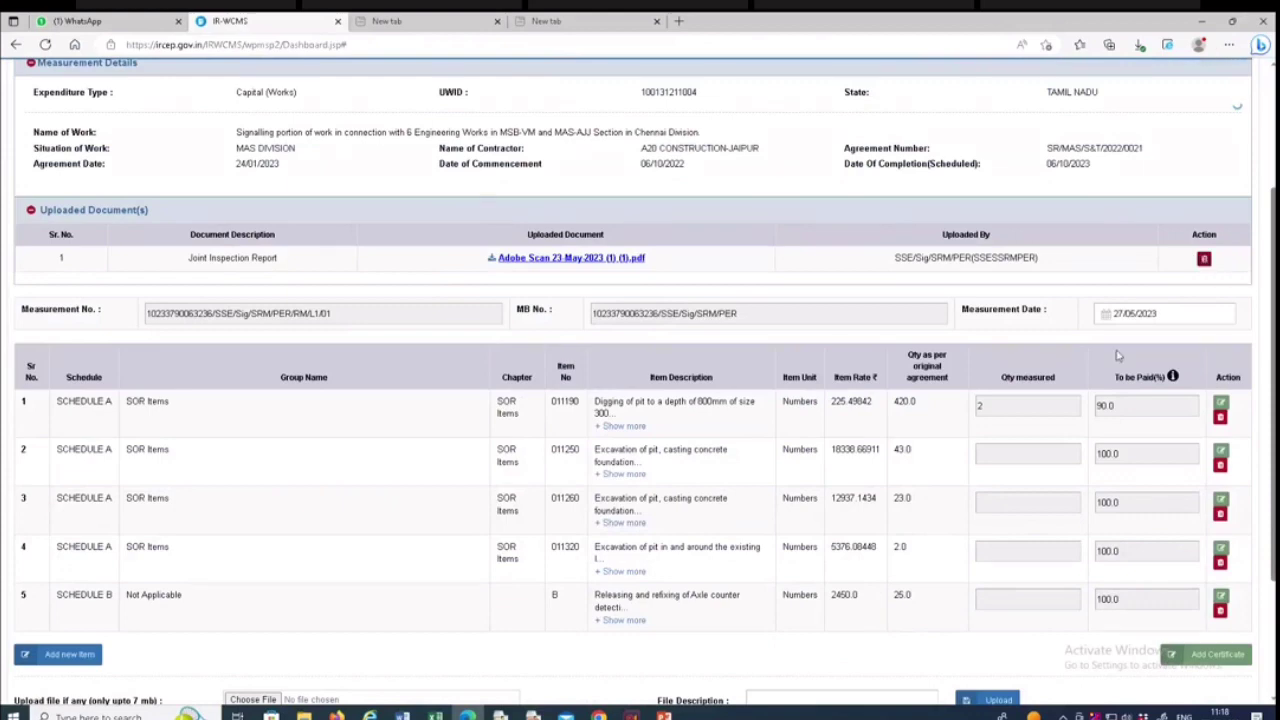
scroll(1118, 355, "down", 2)
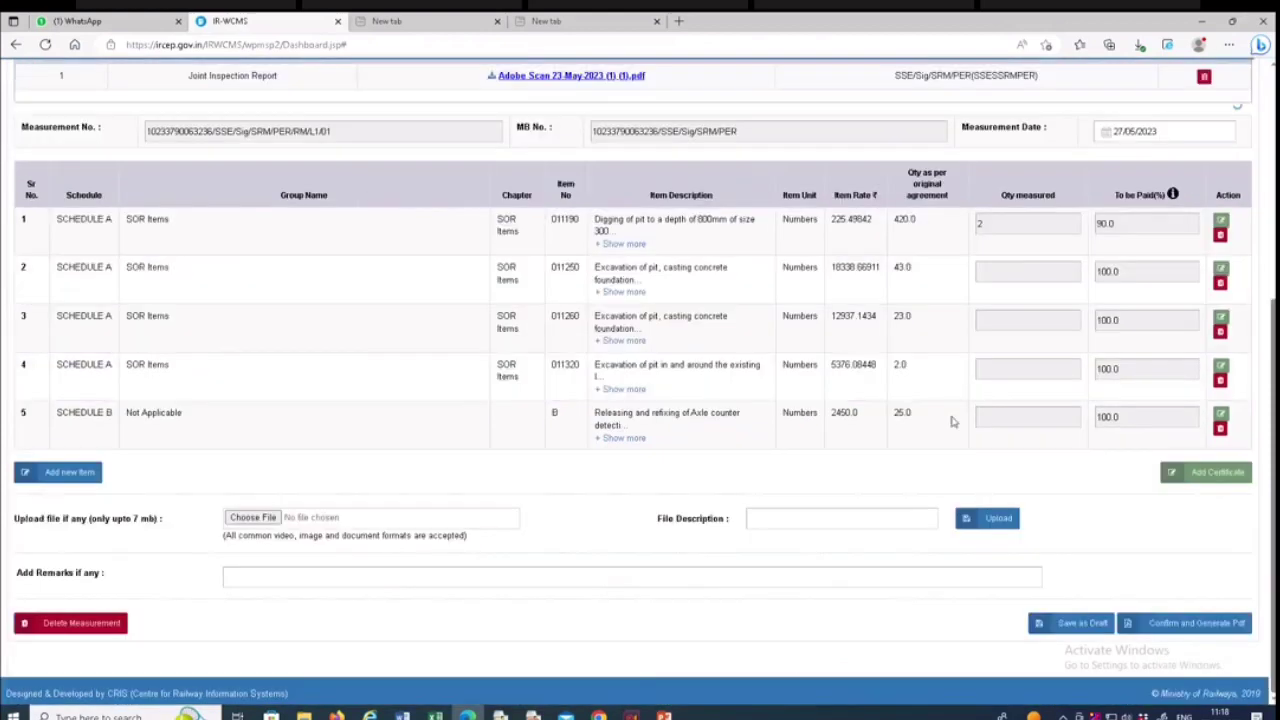
left_click(1212, 476)
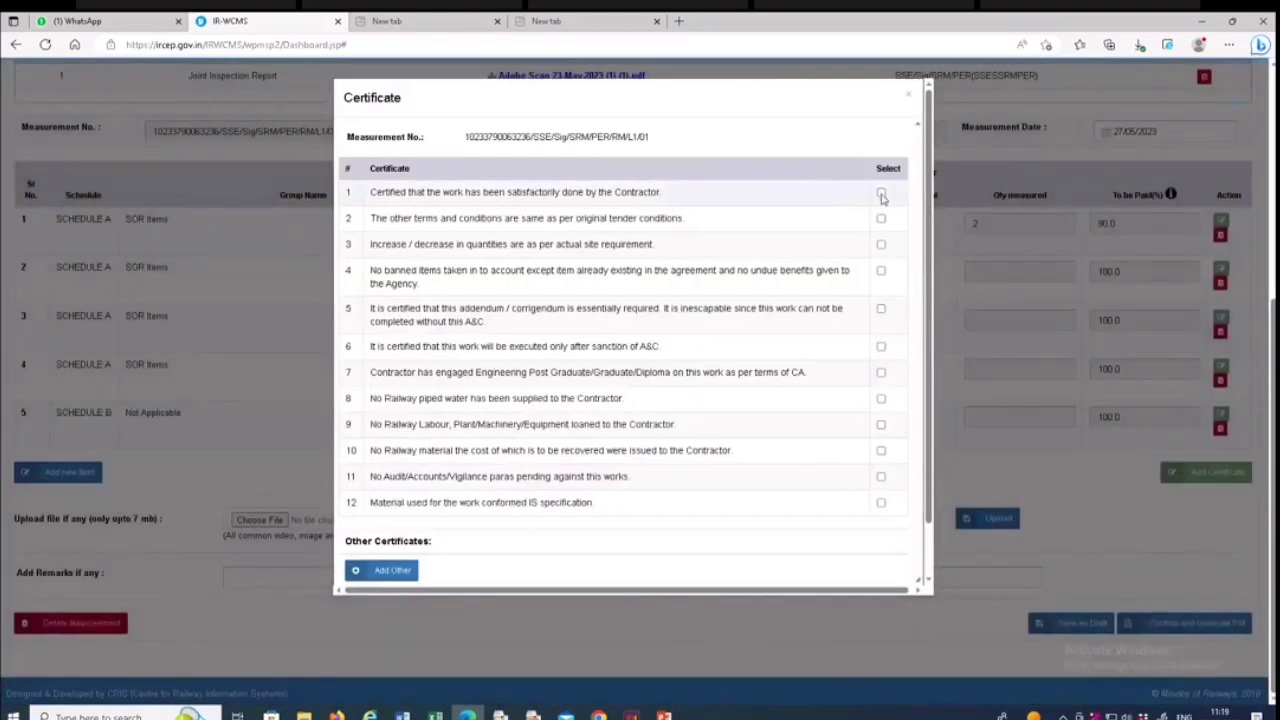
left_click(881, 194)
left_click(881, 219)
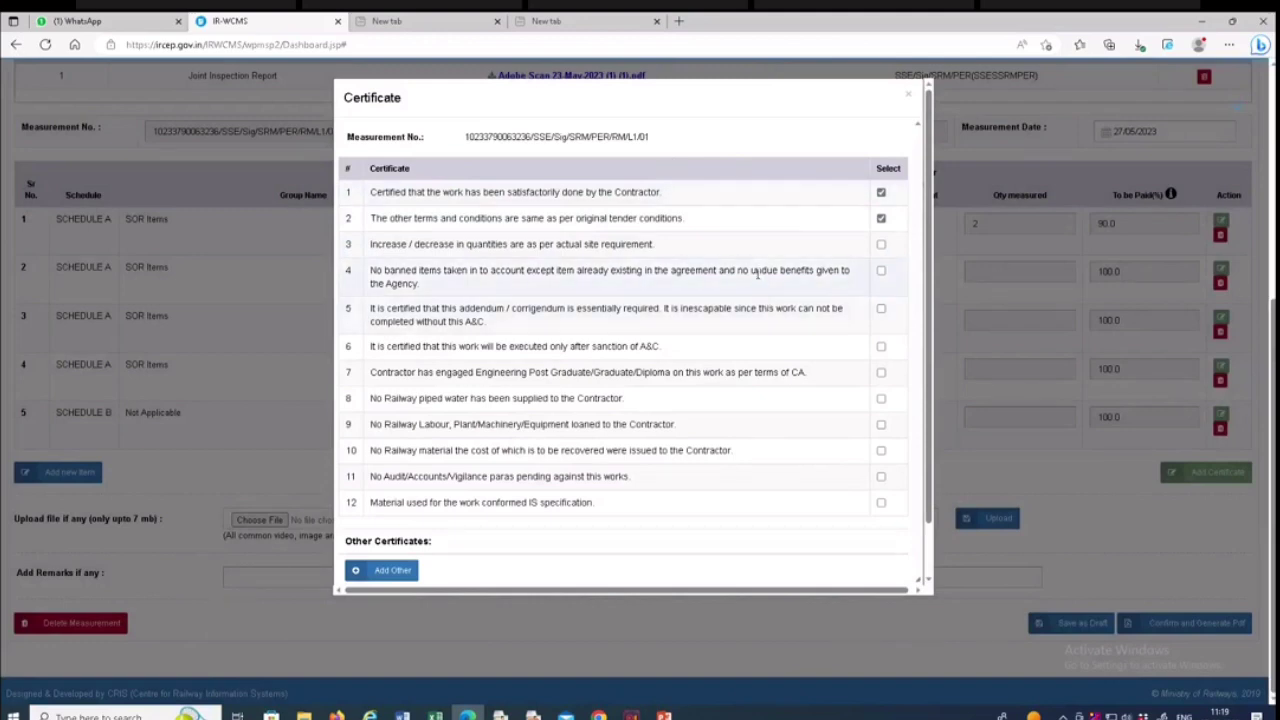
scroll(757, 272, "down", 1)
scroll(614, 206, "up", 1)
scroll(880, 480, "down", 1)
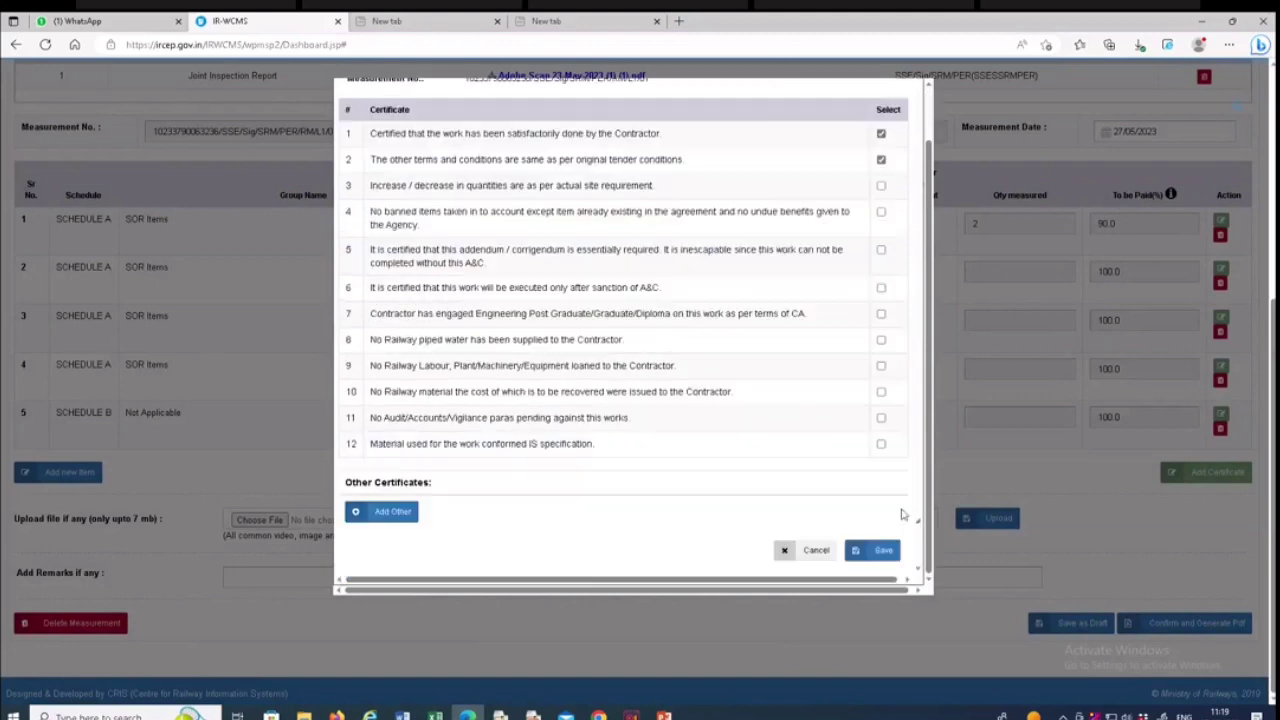
left_click(881, 557)
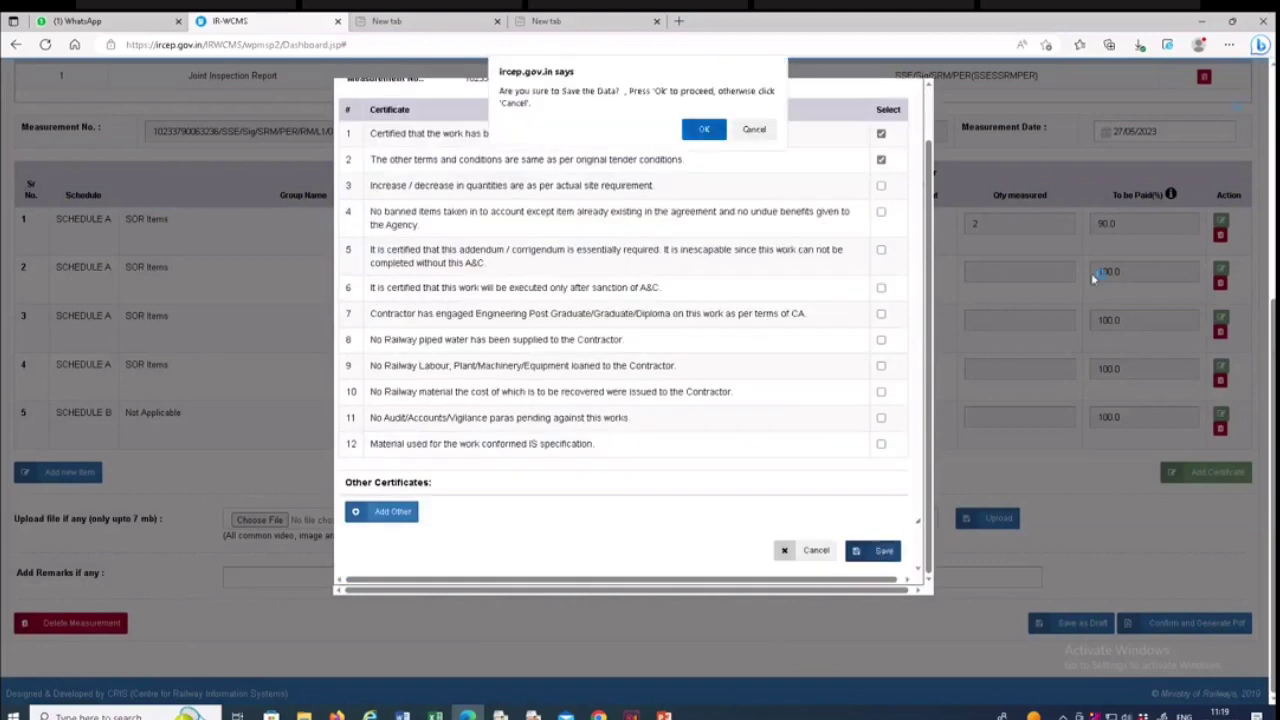
left_click(706, 130)
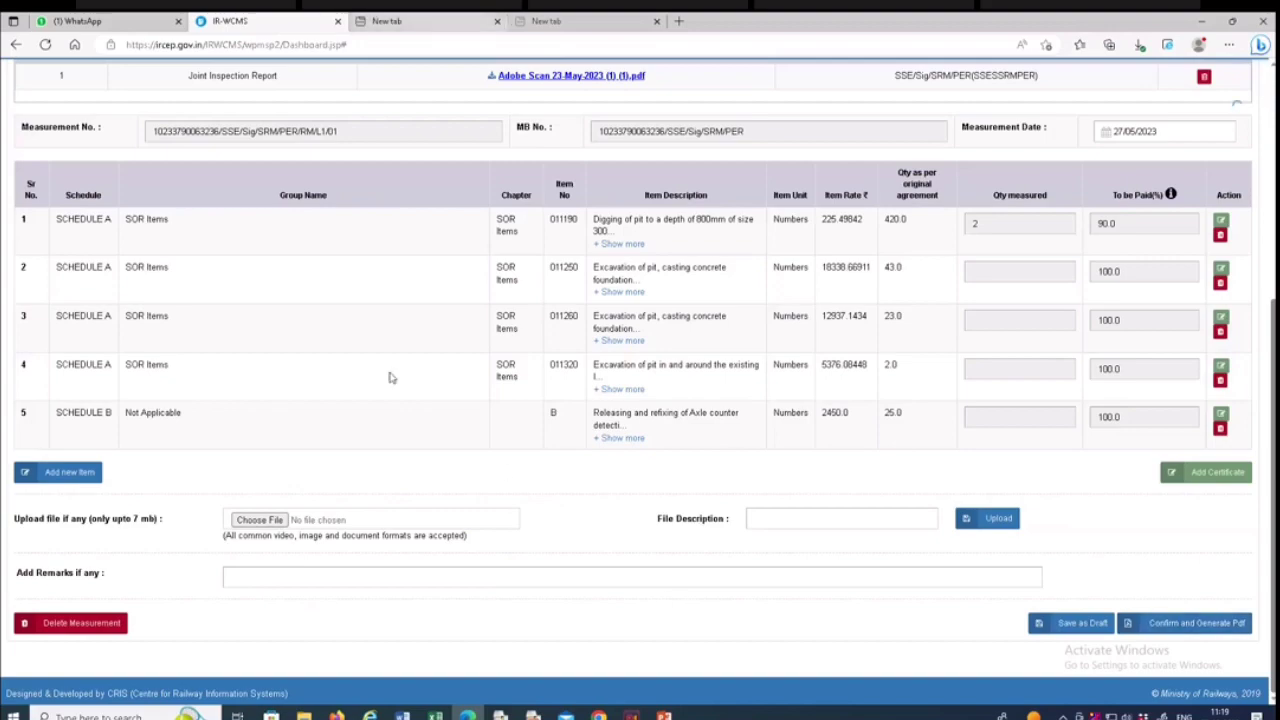
- Switch to PowerPoint and start the slide show from the "Record Measurement" slide to view the measurement workflow
key("alt+Tab")
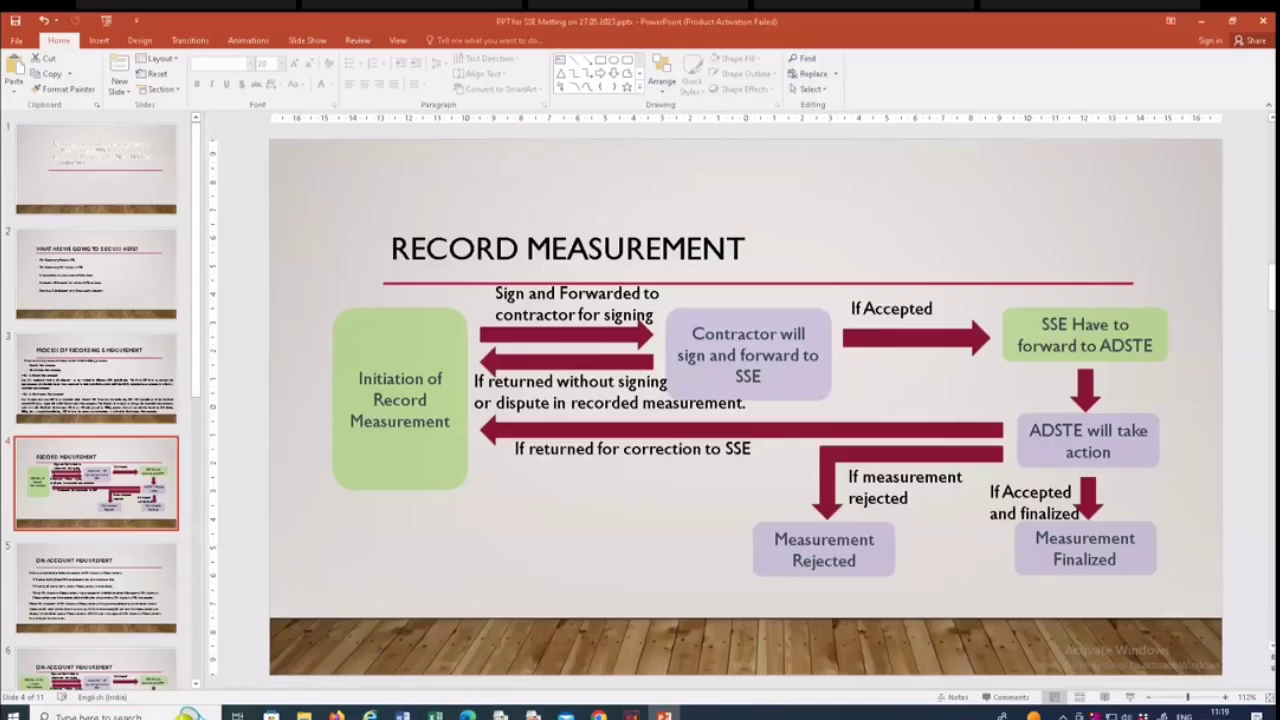
left_click(1130, 698)
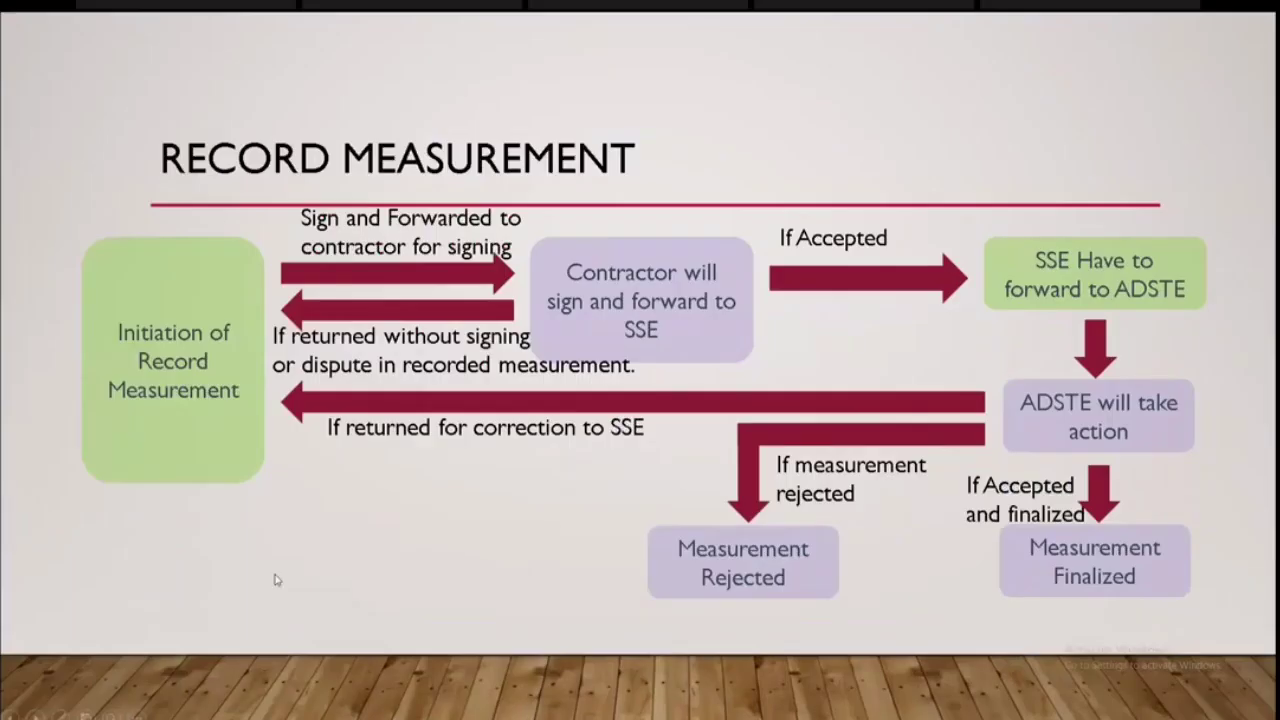